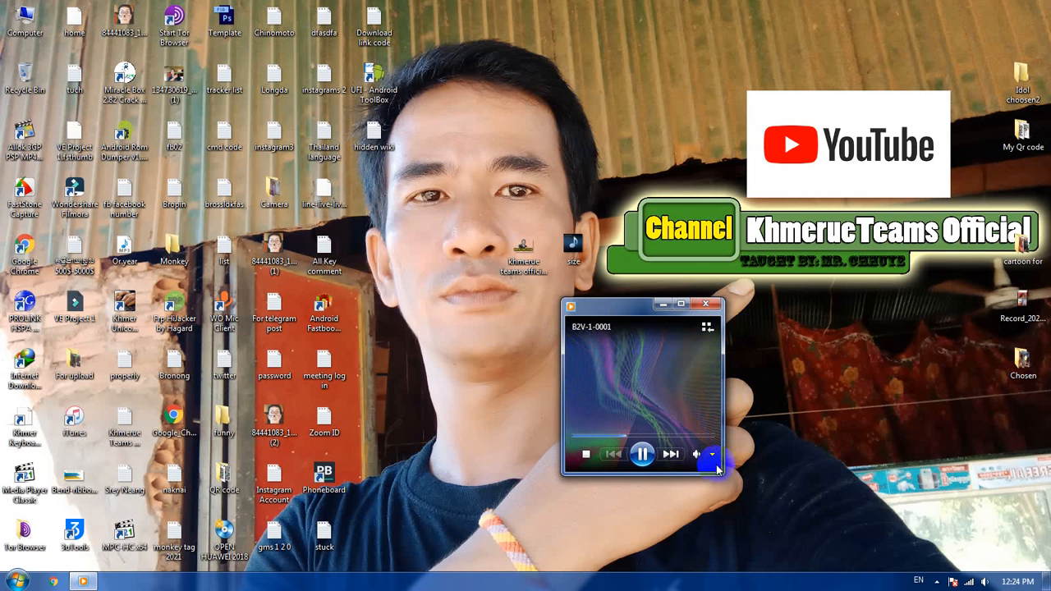
Step: Close the media player and check the image dimensions of the desktop file "size" in its property details
{"action": "left_click", "coordinate": [705, 304]}
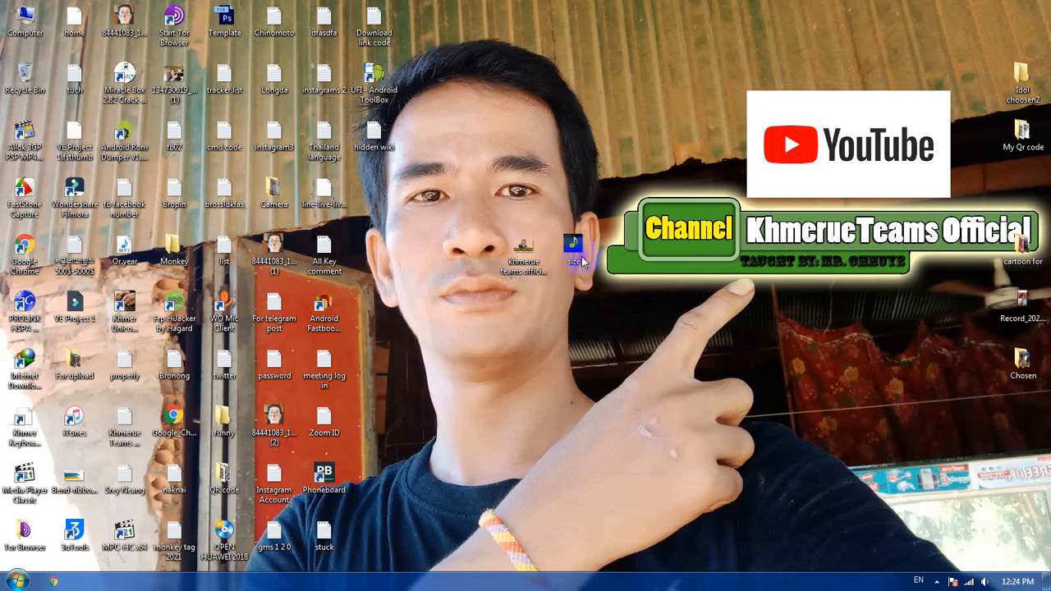
{"action": "right_click", "coordinate": [581, 258]}
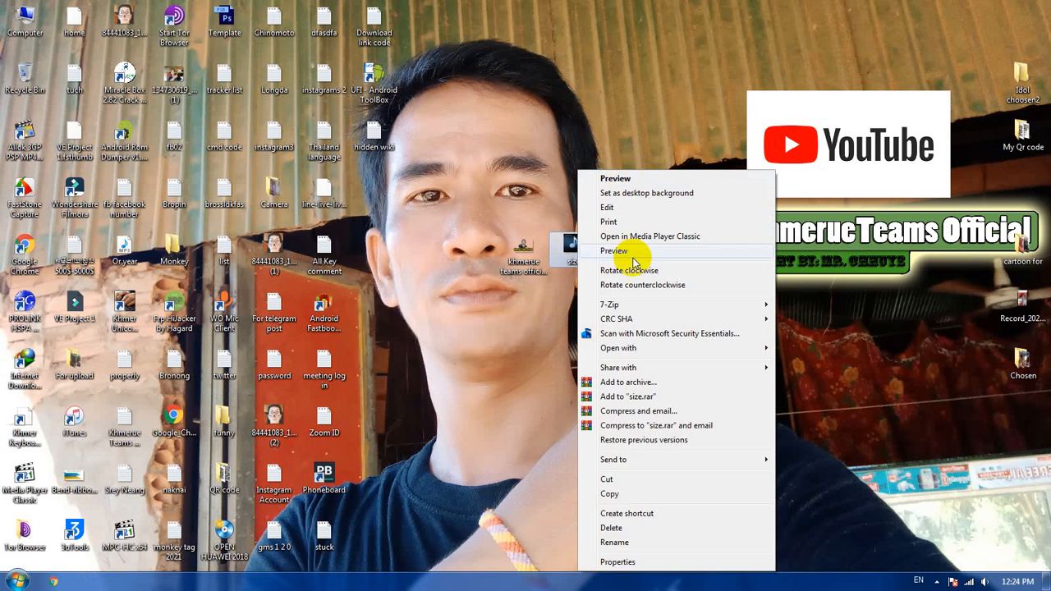
{"action": "left_click", "coordinate": [624, 561]}
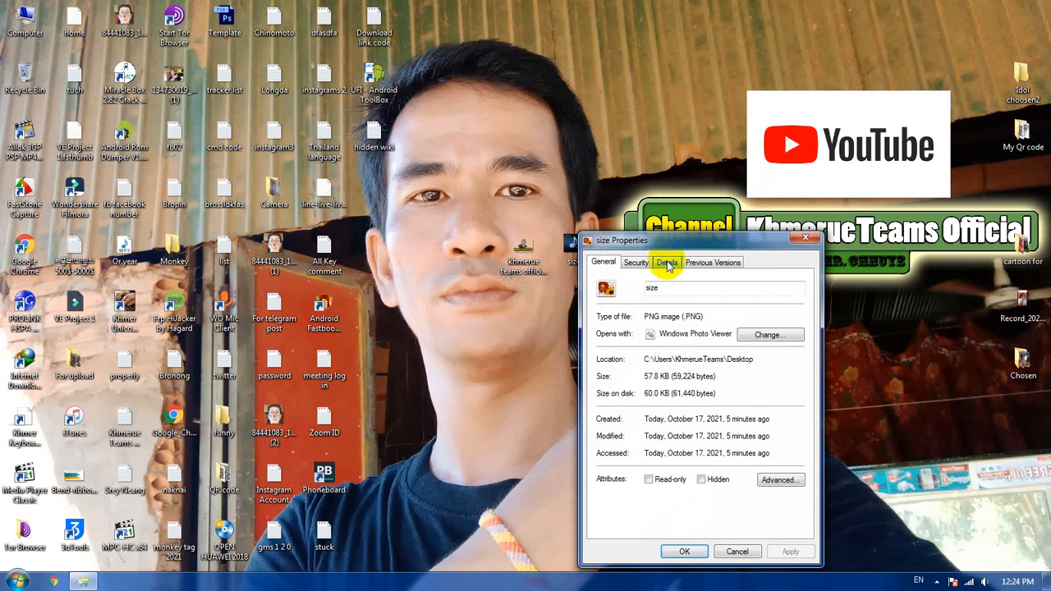
{"action": "left_click", "coordinate": [668, 261]}
{"action": "left_click_drag", "start_coordinate": [671, 240], "coordinate": [564, 148]}
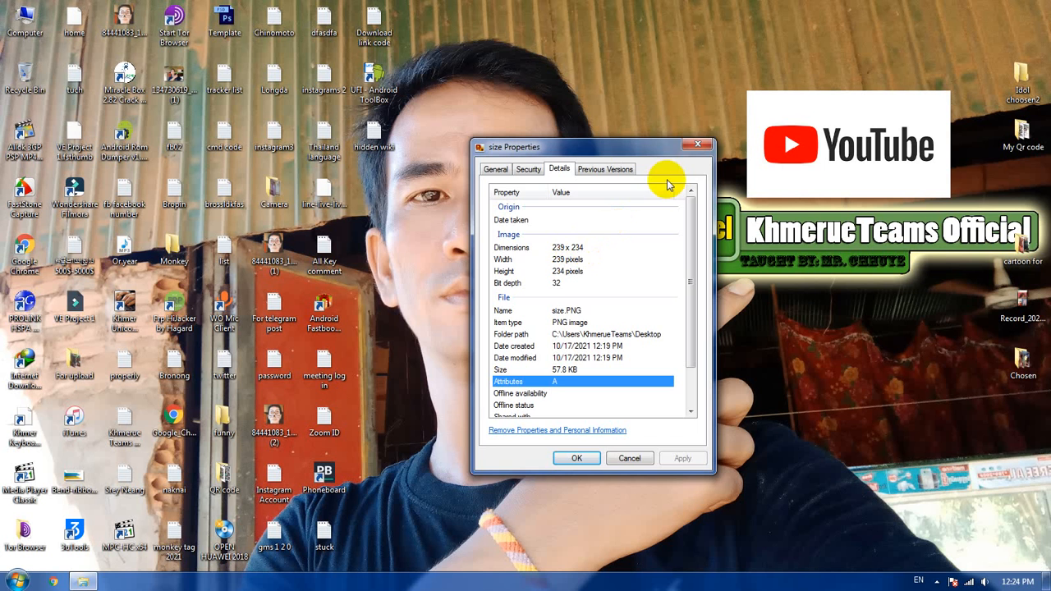
{"action": "left_click", "coordinate": [697, 146]}
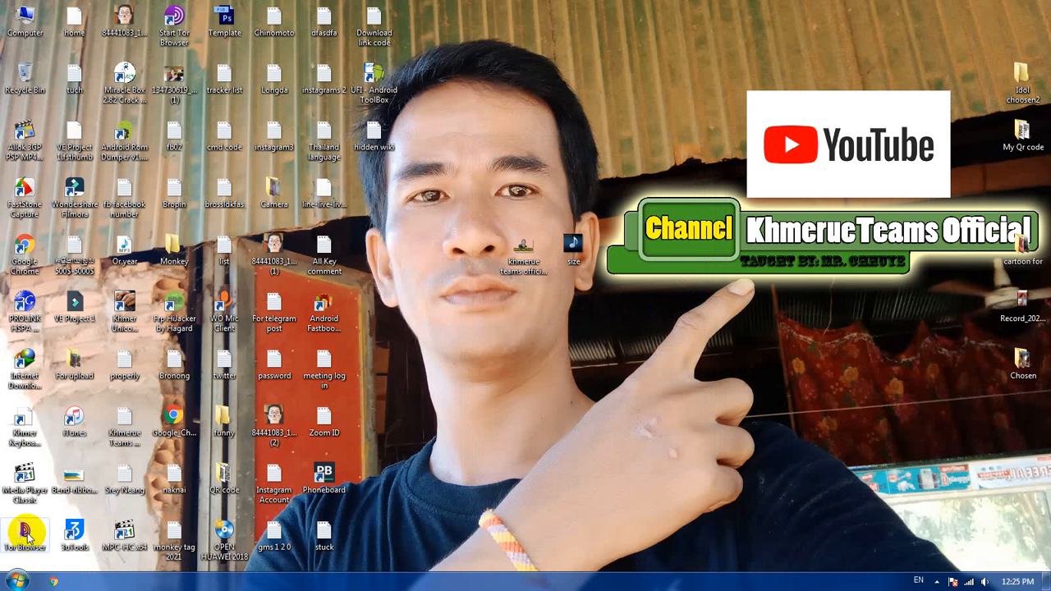
{"action": "left_click", "coordinate": [17, 580]}
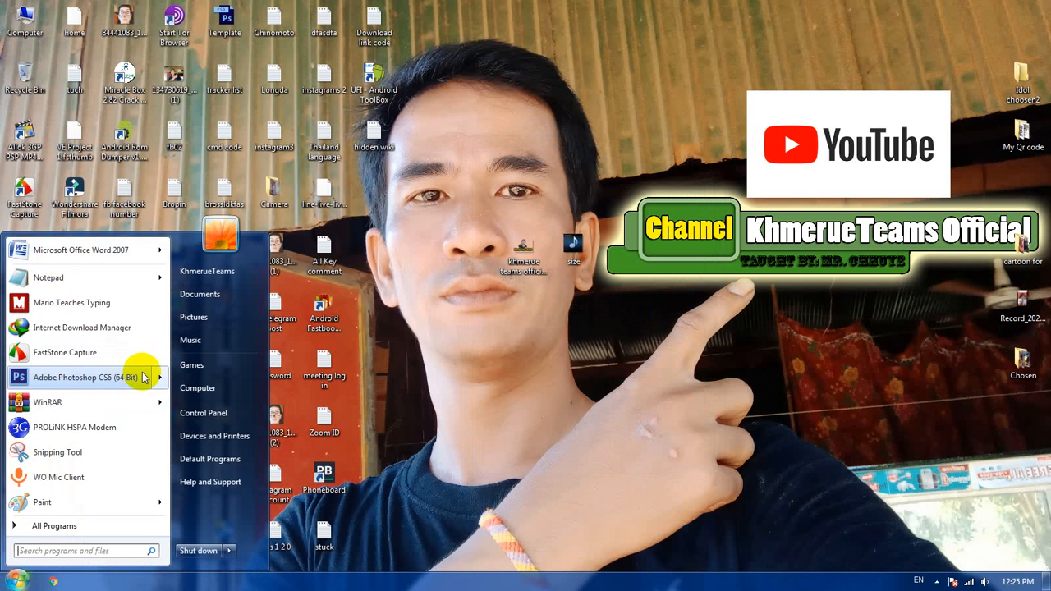
{"action": "left_click", "coordinate": [713, 347]}
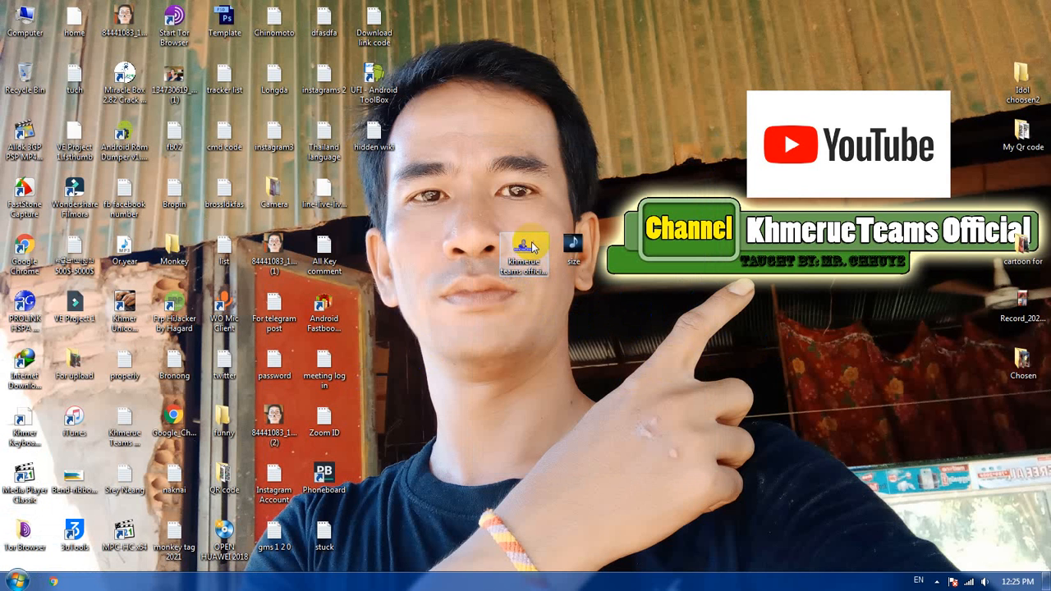
Step: View the desktop image "khmerue teams official PNG" in Windows Photo Viewer and close it
{"action": "left_click_drag", "start_coordinate": [519, 243], "coordinate": [524, 197]}
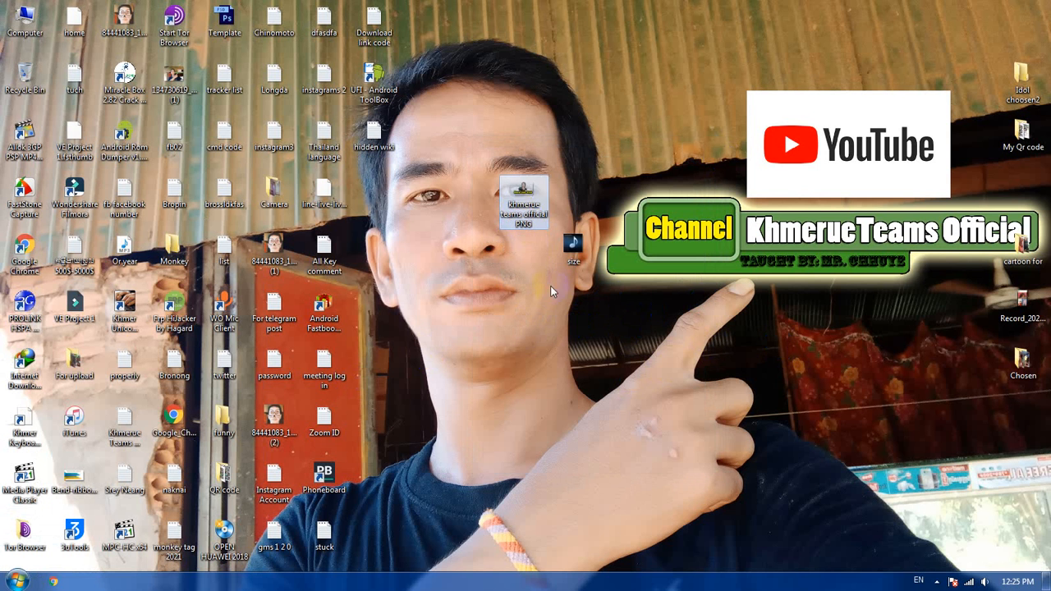
{"action": "double_click", "coordinate": [524, 197]}
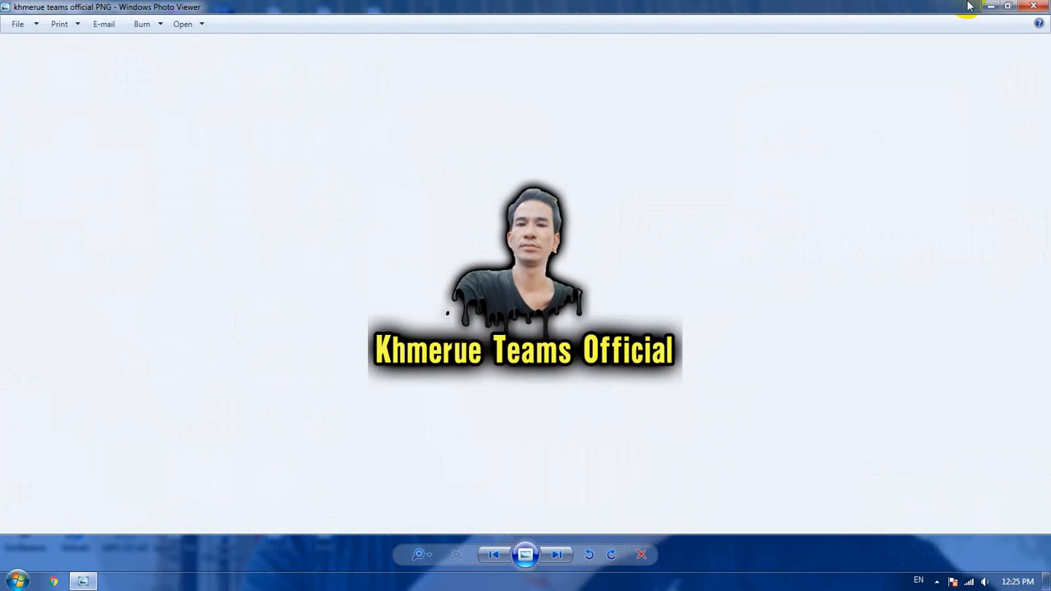
{"action": "left_click", "coordinate": [1039, 8]}
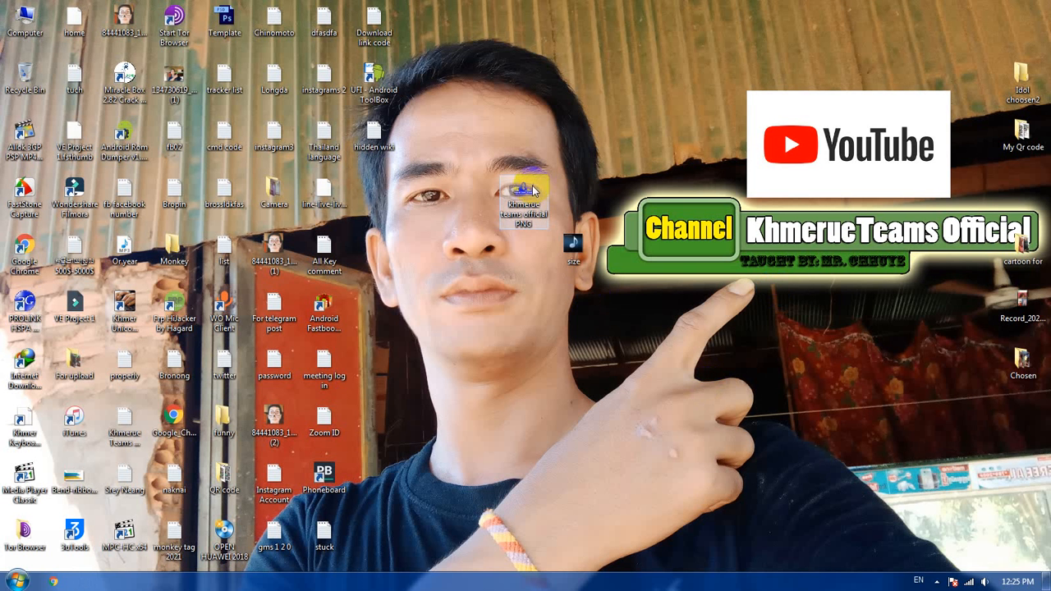
{"action": "left_click_drag", "start_coordinate": [524, 198], "coordinate": [524, 250]}
{"action": "left_click", "coordinate": [679, 304]}
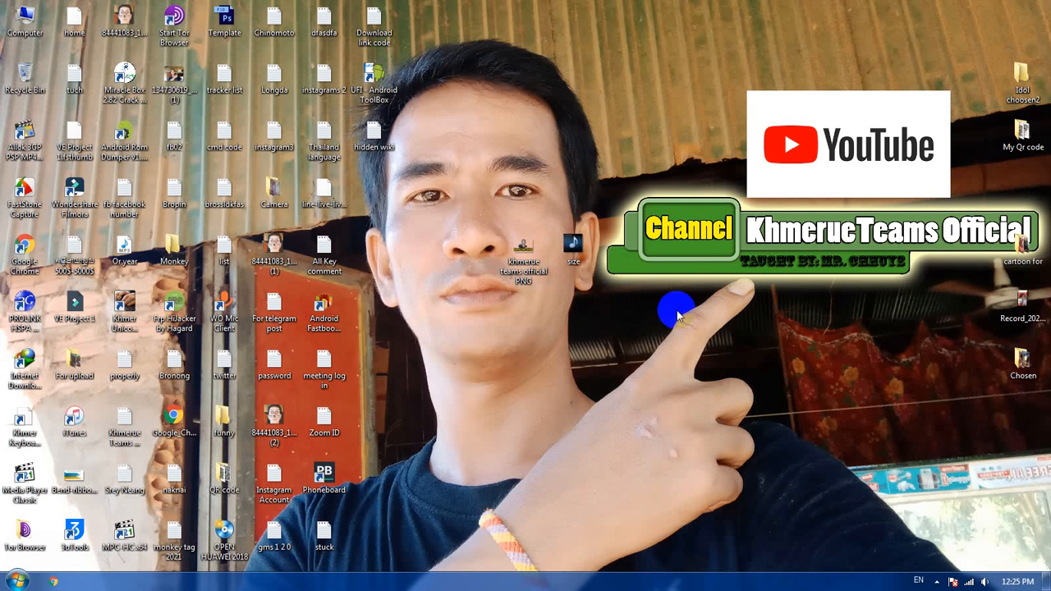
{"action": "left_click", "coordinate": [615, 272]}
{"action": "left_click", "coordinate": [622, 295]}
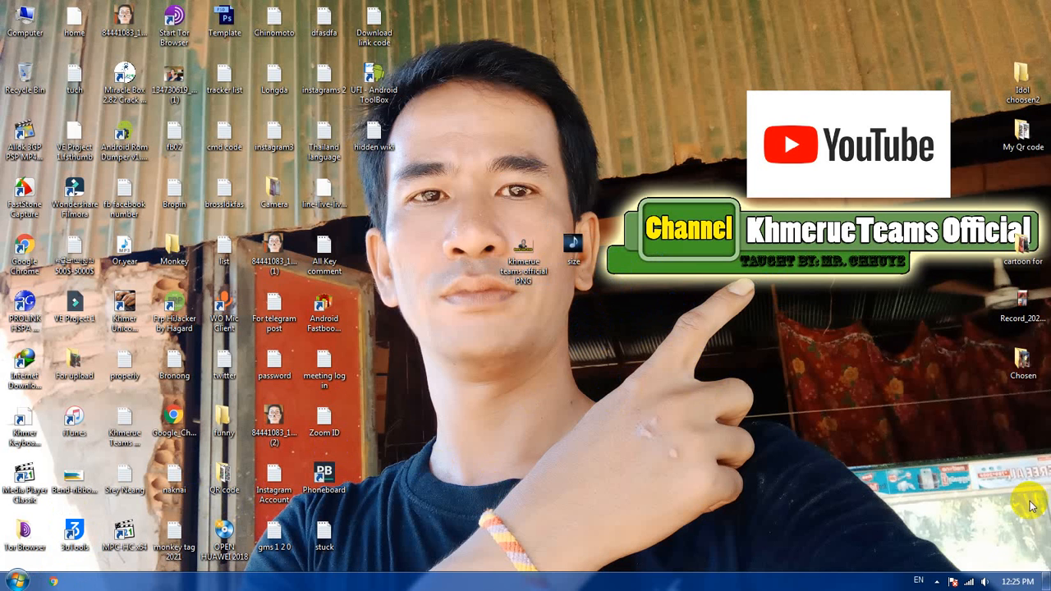
{"action": "left_click", "coordinate": [969, 582]}
{"action": "left_click", "coordinate": [693, 497]}
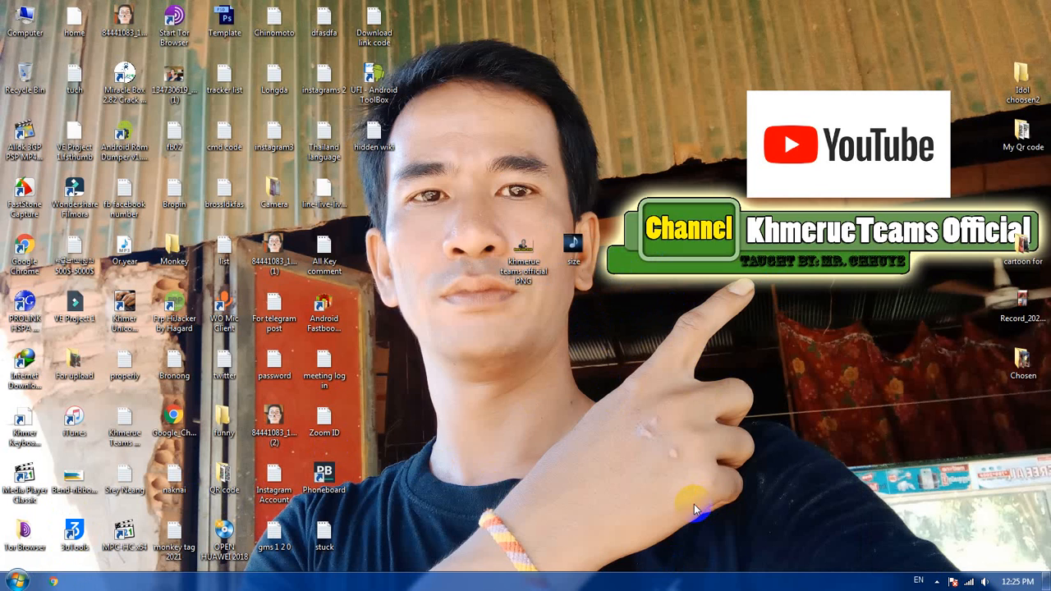
Step: Switch to Google Chrome, search Google for "mp3 tag" and open the Mp3tag website
{"action": "left_click", "coordinate": [52, 583]}
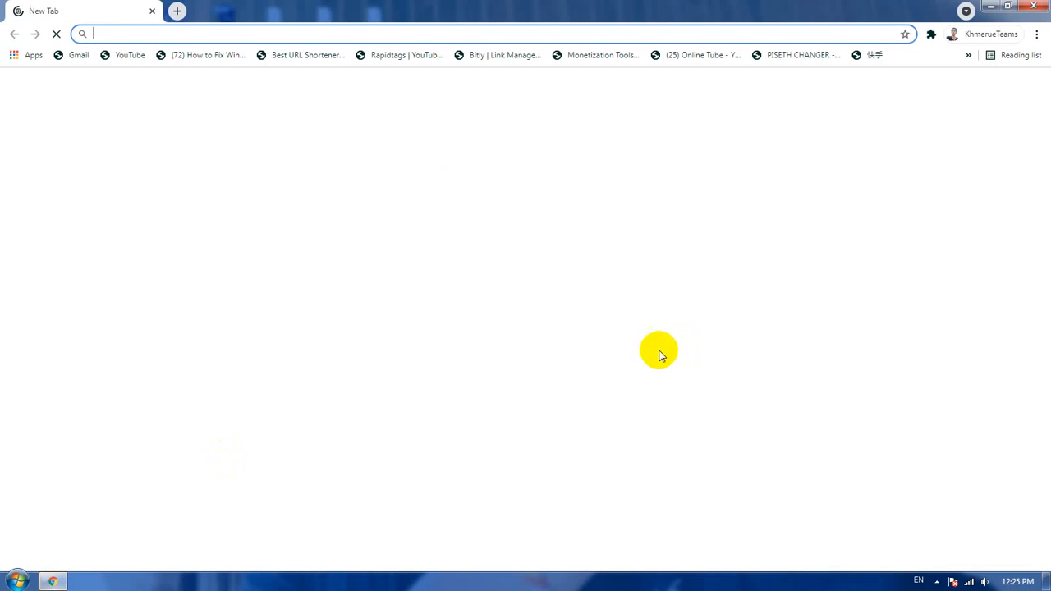
{"action": "left_click", "coordinate": [561, 285]}
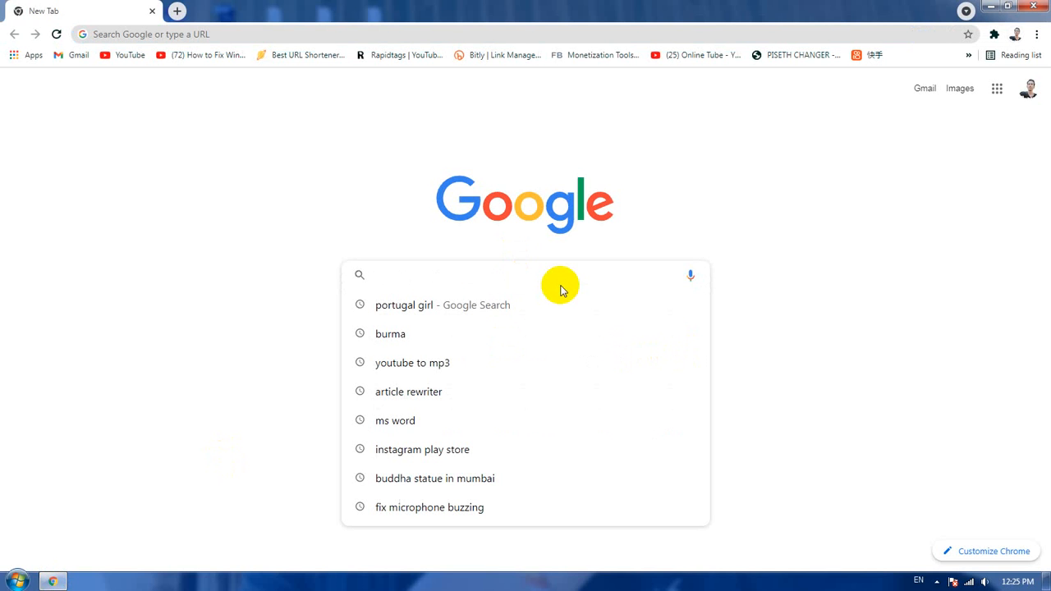
{"action": "type", "text": "mp"}
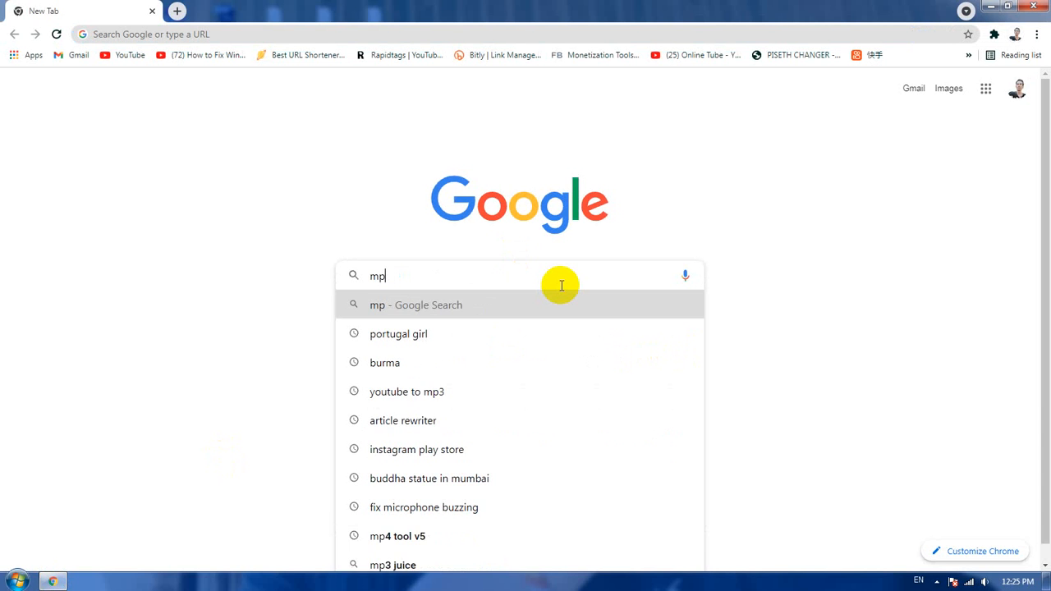
{"action": "type", "text": "3 tag"}
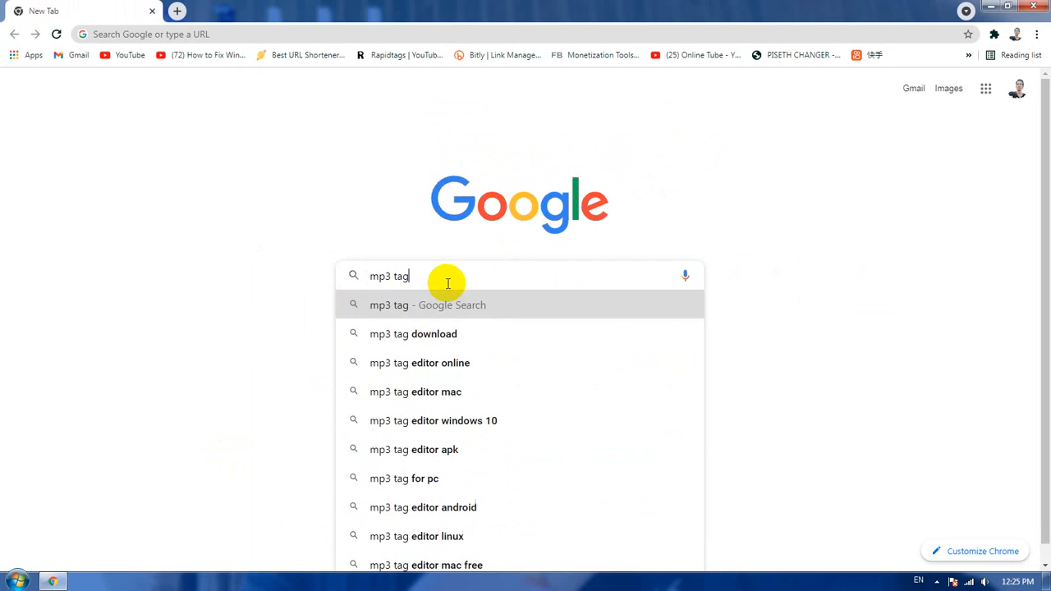
{"action": "key", "text": "Return"}
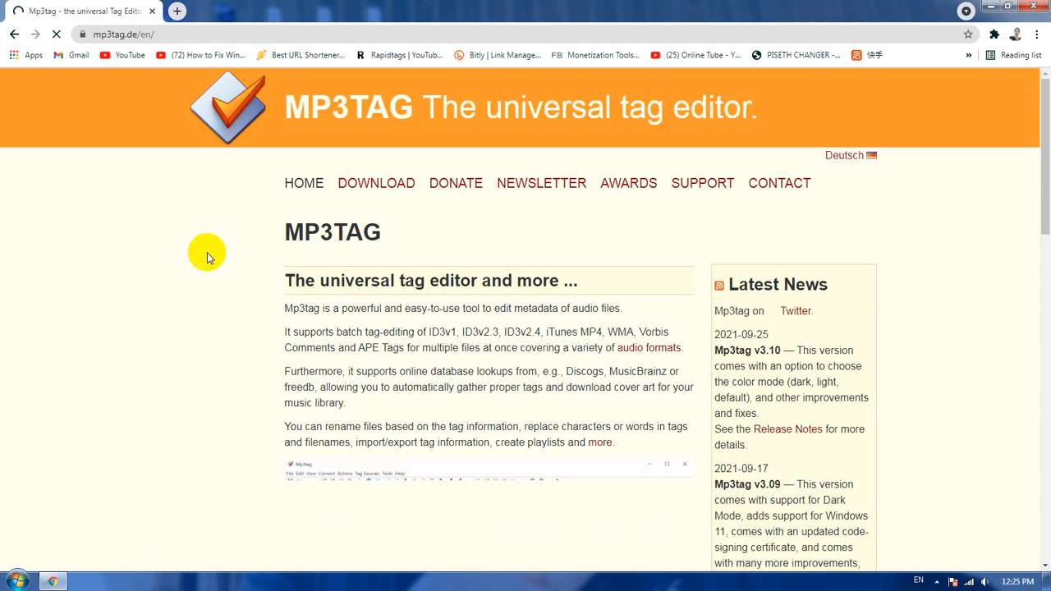
Step: Look through the Mp3tag home page and open the site's download page
{"action": "scroll", "coordinate": [488, 254], "scroll_direction": "down", "scroll_amount": 4}
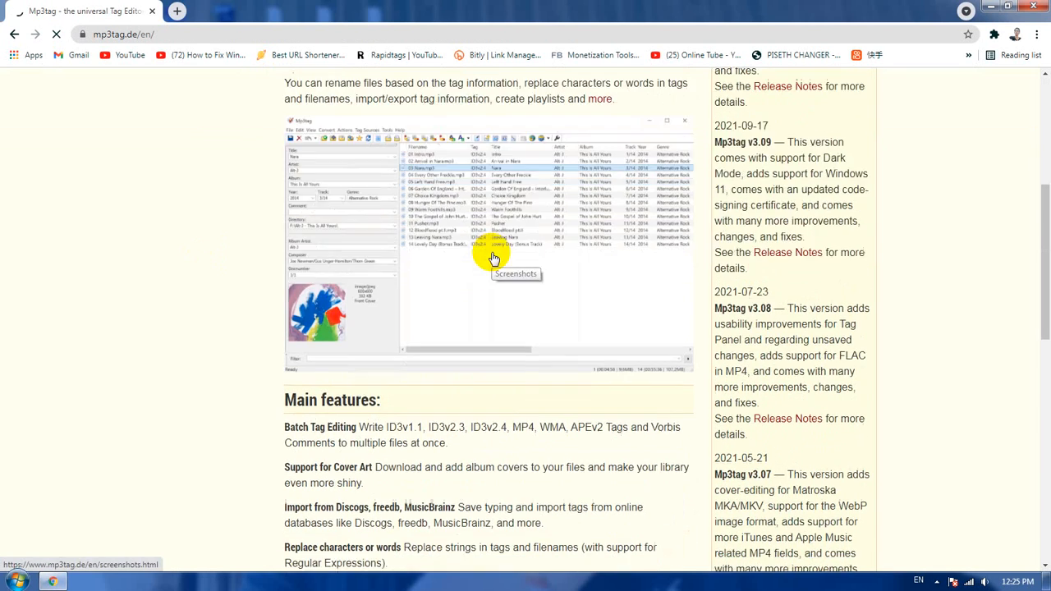
{"action": "scroll", "coordinate": [493, 259], "scroll_direction": "down", "scroll_amount": 8}
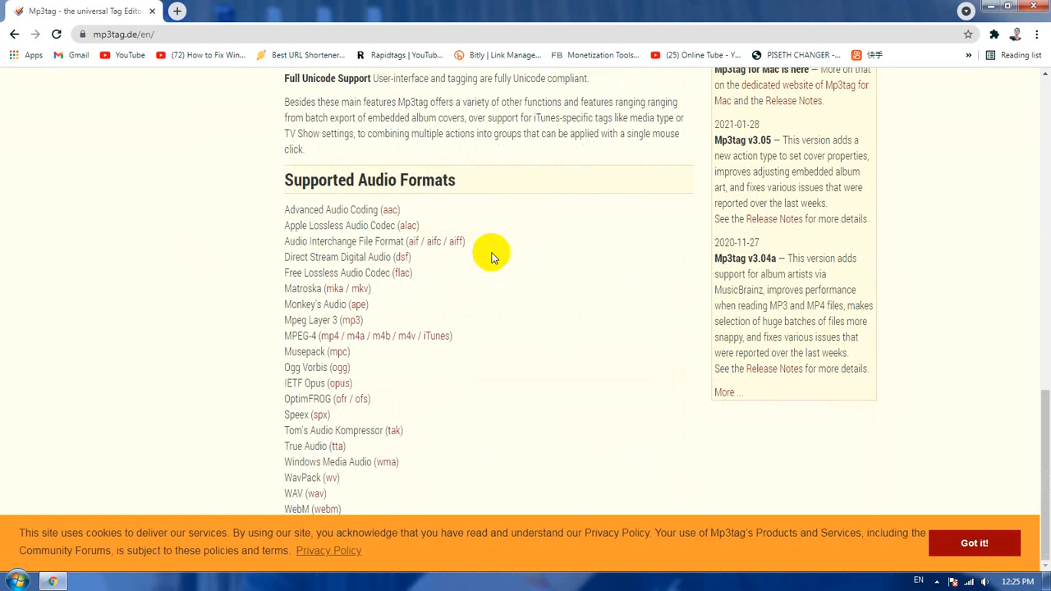
{"action": "scroll", "coordinate": [492, 257], "scroll_direction": "up", "scroll_amount": 5}
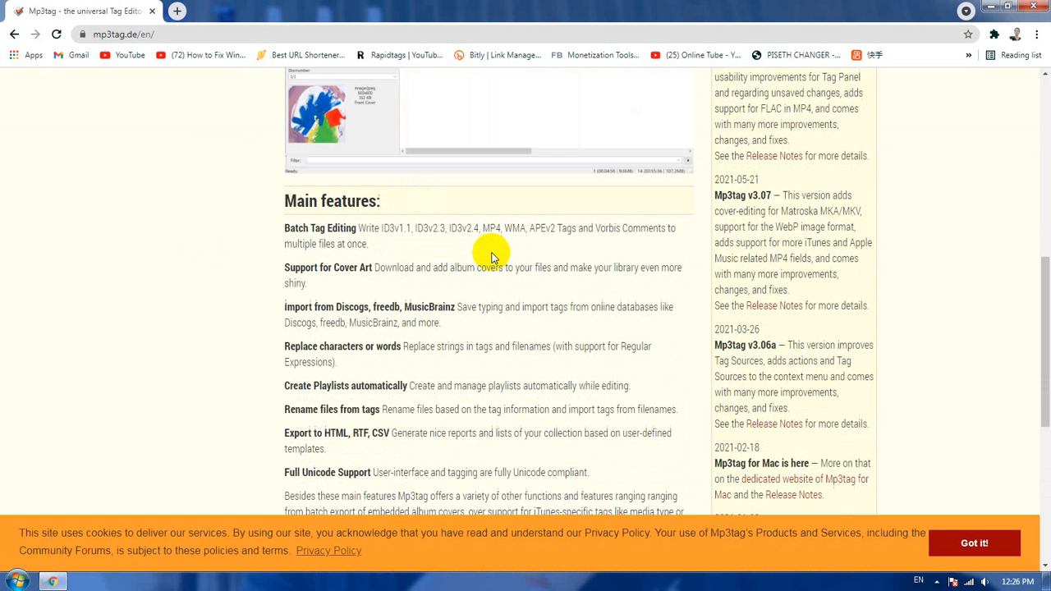
{"action": "scroll", "coordinate": [491, 257], "scroll_direction": "up", "scroll_amount": 6}
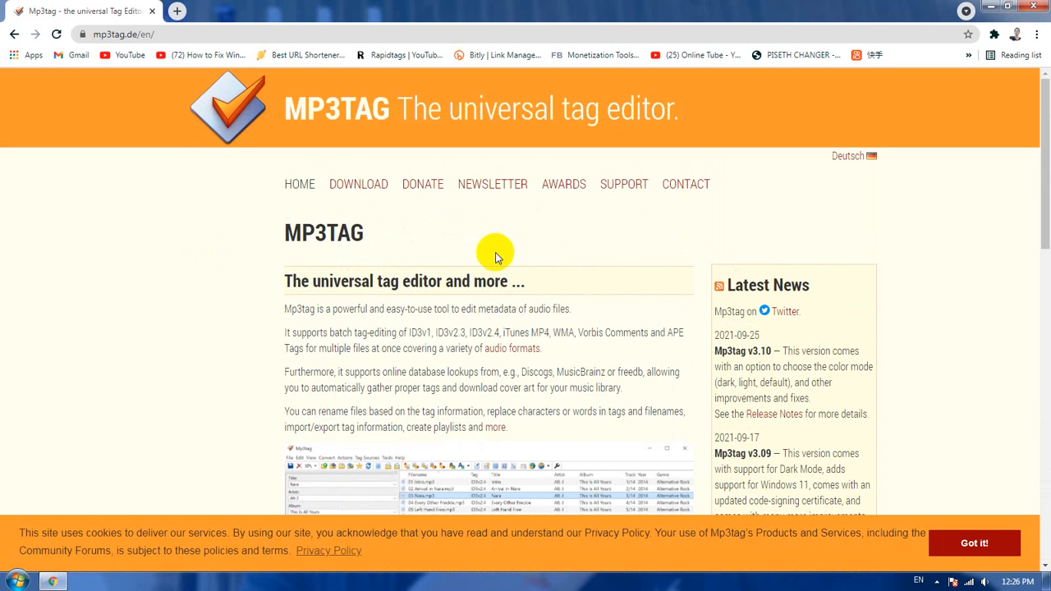
{"action": "left_click", "coordinate": [370, 196]}
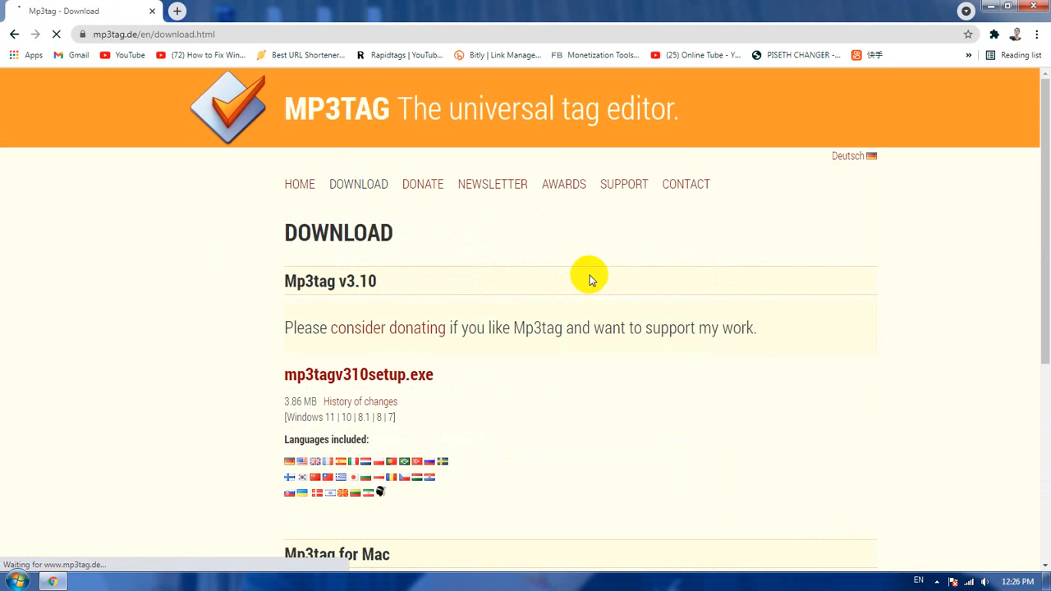
Step: Download mp3tagv305setup.exe, the Windows XP and Windows Vista version, under the Programs category and close the browser
{"action": "scroll", "coordinate": [590, 280], "scroll_direction": "down", "scroll_amount": 2}
{"action": "scroll", "coordinate": [477, 310], "scroll_direction": "down", "scroll_amount": 2}
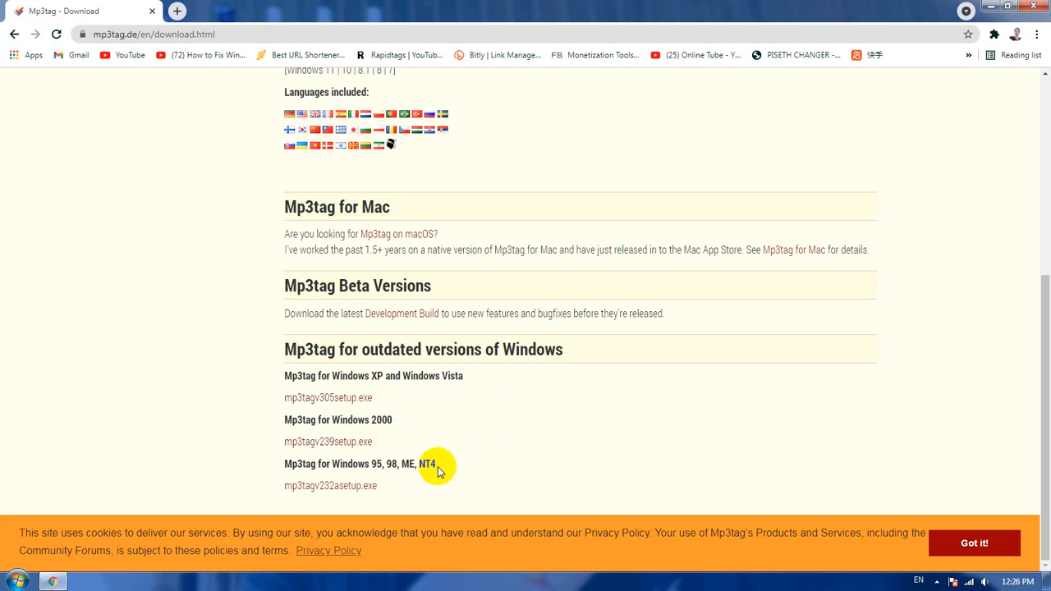
{"action": "left_click", "coordinate": [362, 400]}
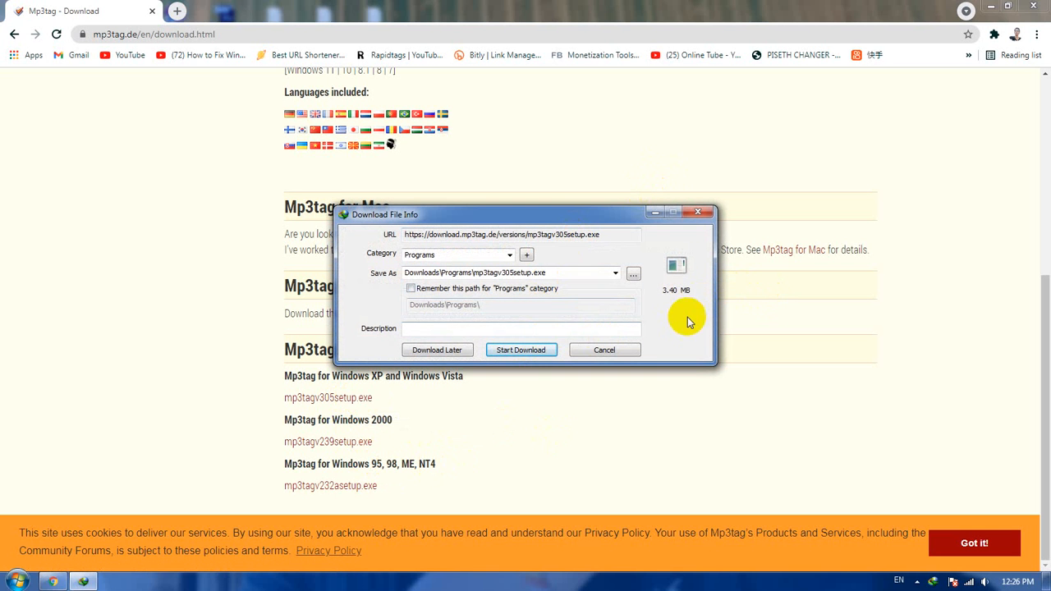
{"action": "left_click", "coordinate": [530, 350]}
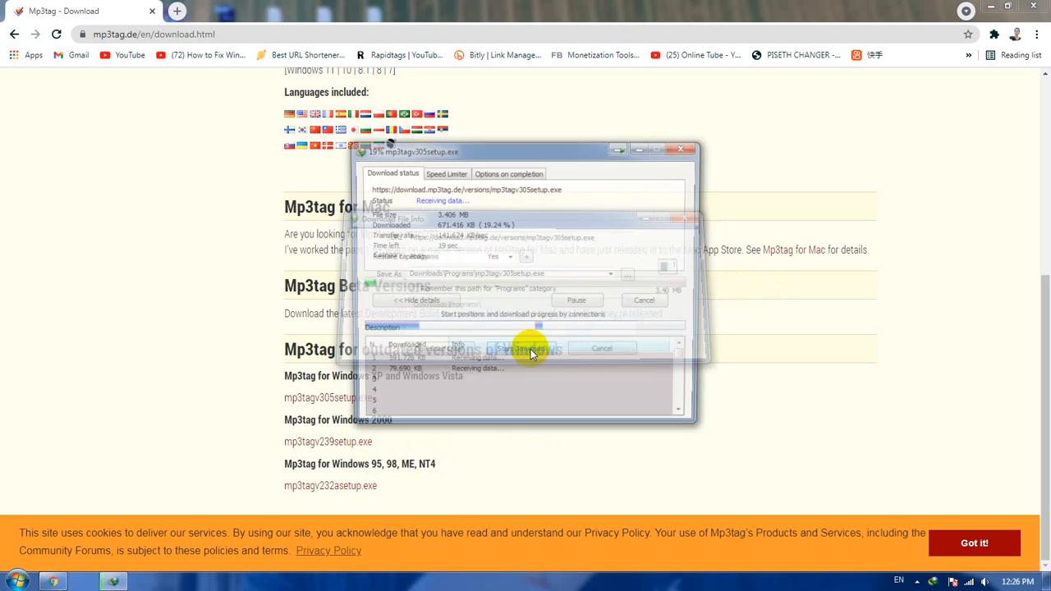
{"action": "left_click", "coordinate": [988, 6]}
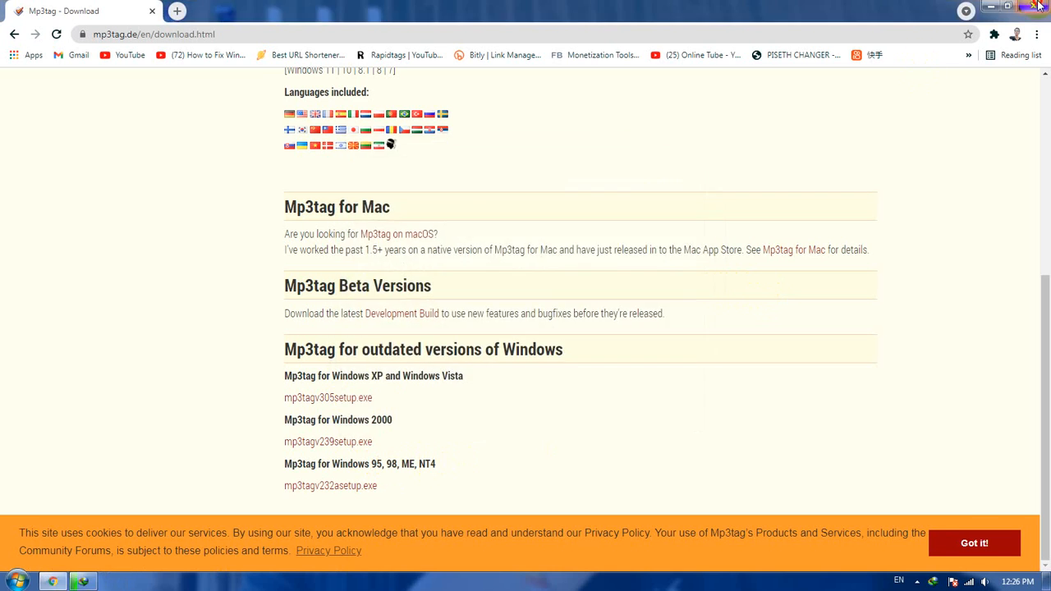
{"action": "left_click_drag", "start_coordinate": [572, 148], "coordinate": [425, 219]}
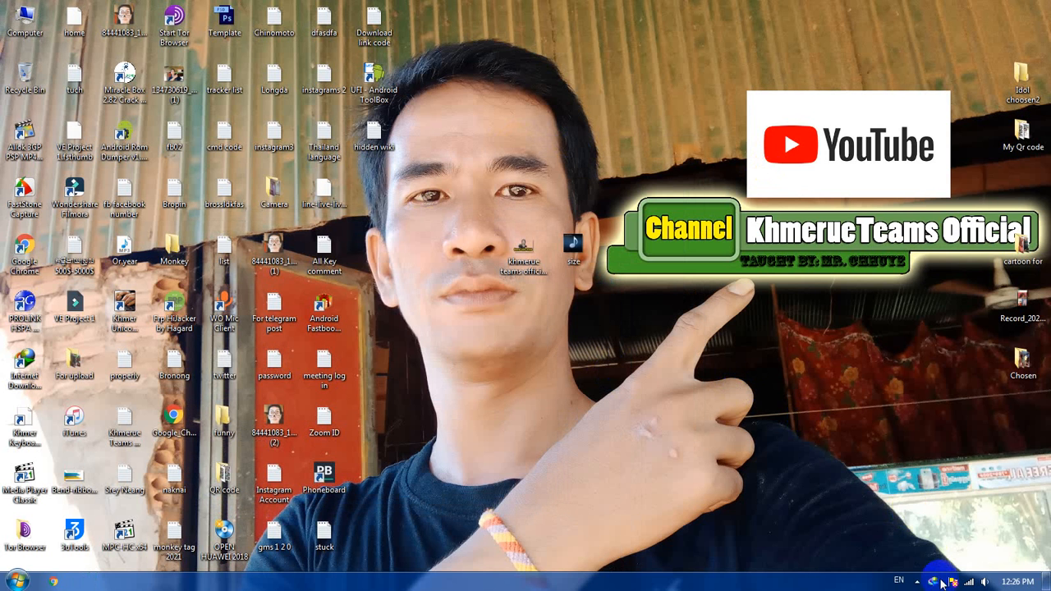
Step: Open Internet Download Manager and launch the downloaded mp3tagv305setup.exe from its file properties
{"action": "left_click", "coordinate": [918, 582]}
{"action": "double_click", "coordinate": [957, 476]}
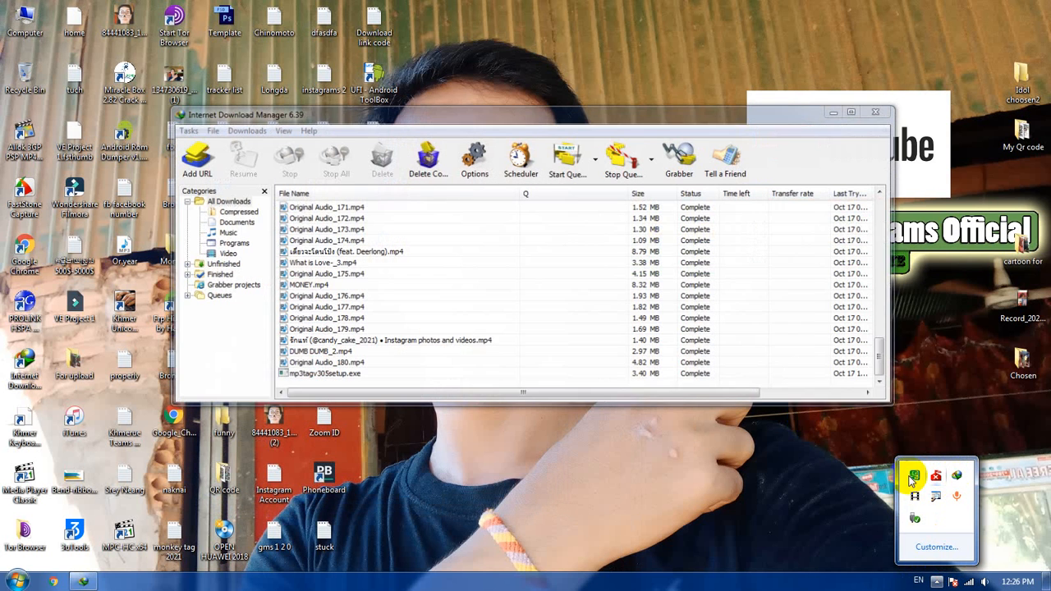
{"action": "left_click", "coordinate": [774, 540]}
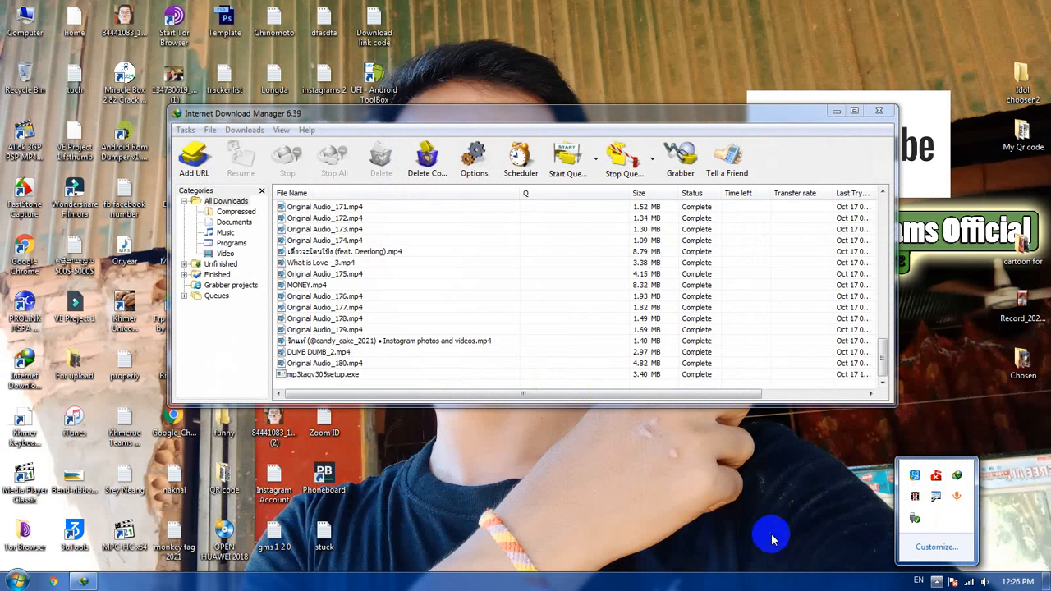
{"action": "left_click", "coordinate": [329, 376]}
{"action": "double_click", "coordinate": [328, 376]}
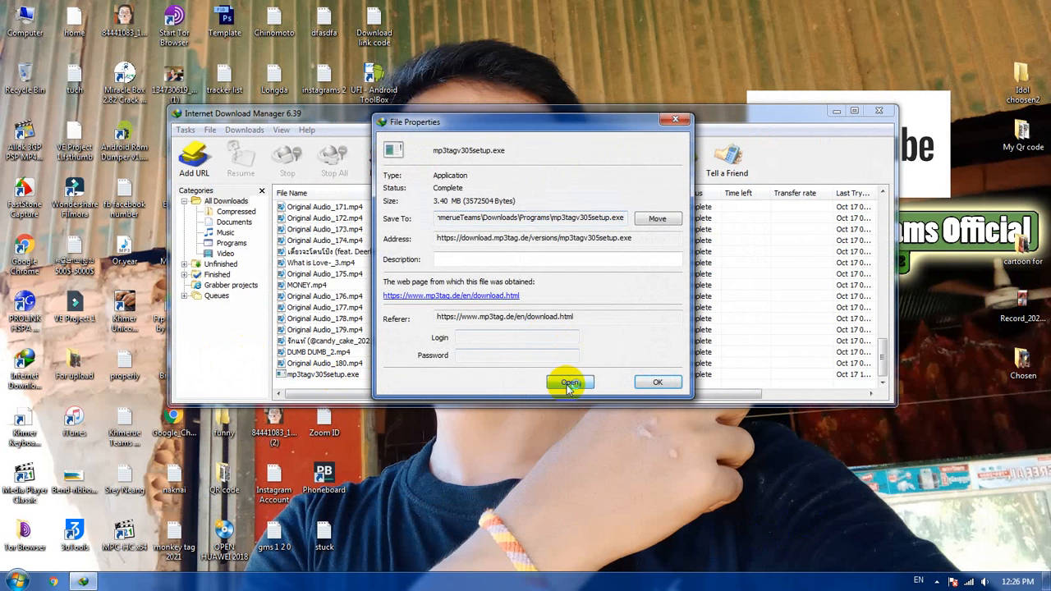
Step: Proceed through the first pages of the Mp3tag v3.05 setup and accept its license agreement
{"action": "left_click", "coordinate": [599, 396]}
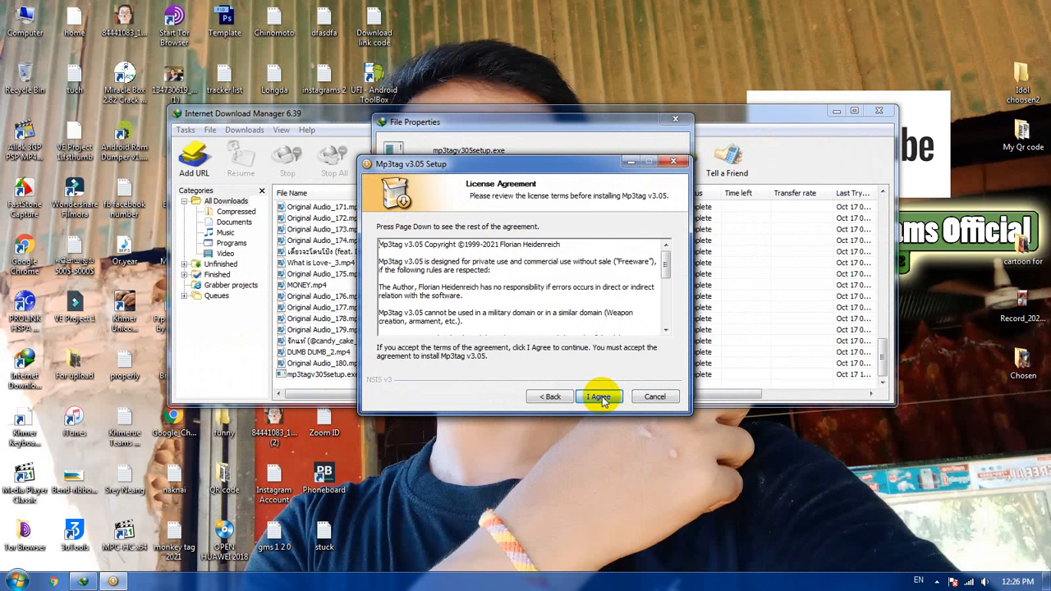
{"action": "left_click", "coordinate": [598, 397]}
{"action": "left_click", "coordinate": [599, 397]}
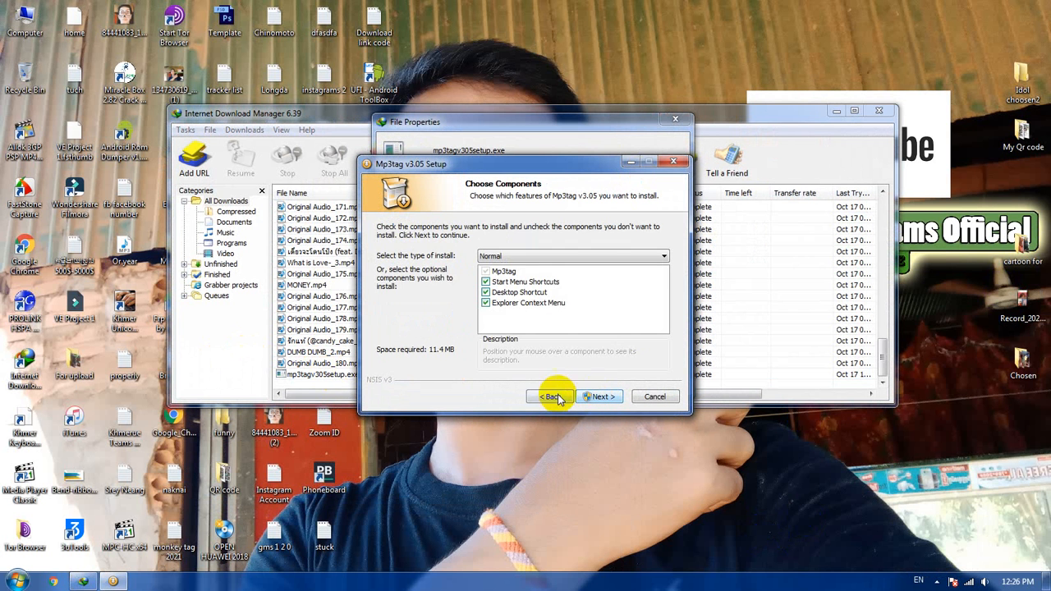
{"action": "left_click", "coordinate": [549, 398]}
{"action": "left_click", "coordinate": [595, 398]}
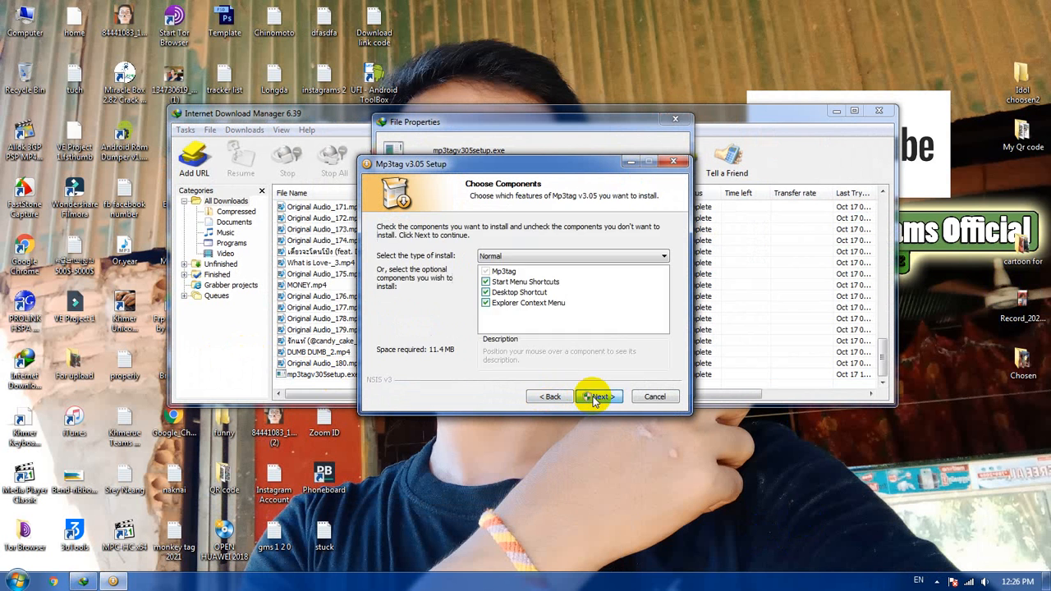
Step: Install Mp3tag with the Normal components and the Mp3tag Start Menu folder, finish the setup and close the download manager's windows
{"action": "left_click", "coordinate": [596, 398]}
{"action": "left_click", "coordinate": [595, 398]}
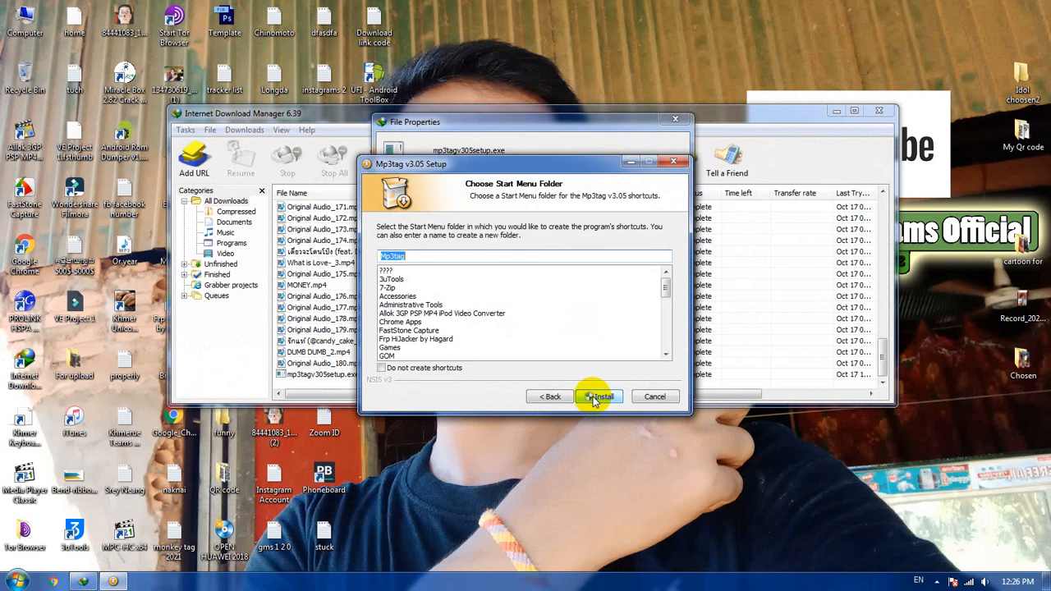
{"action": "left_click", "coordinate": [595, 397]}
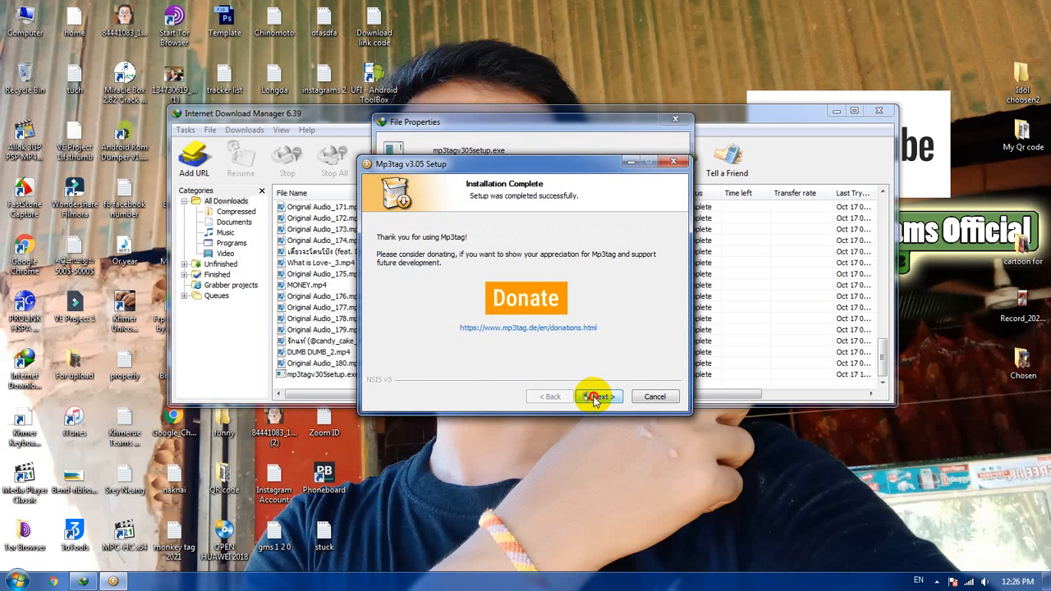
{"action": "left_click", "coordinate": [596, 397]}
{"action": "left_click", "coordinate": [597, 395]}
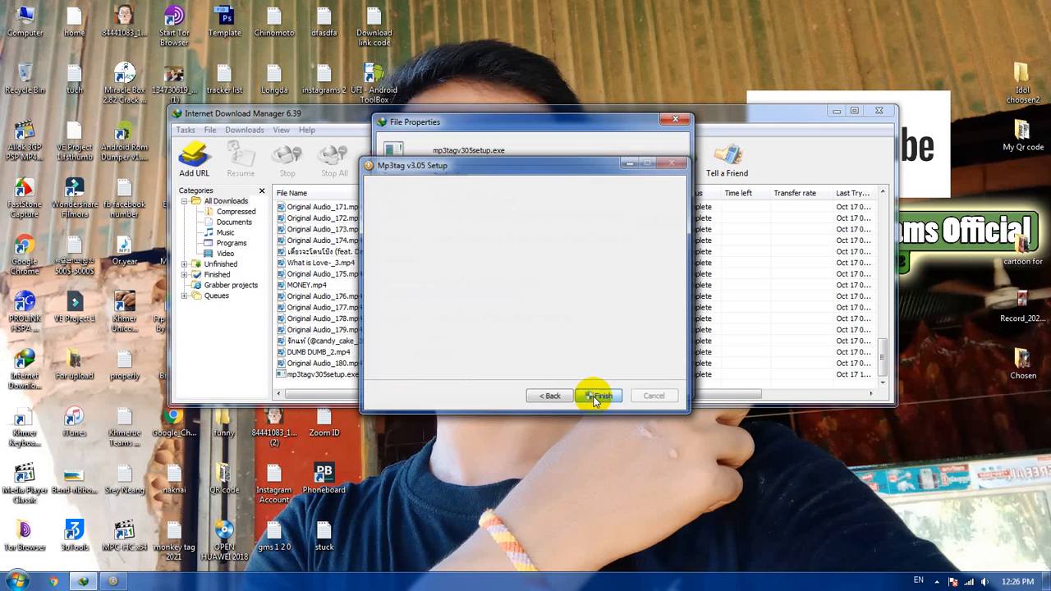
{"action": "left_click", "coordinate": [674, 121]}
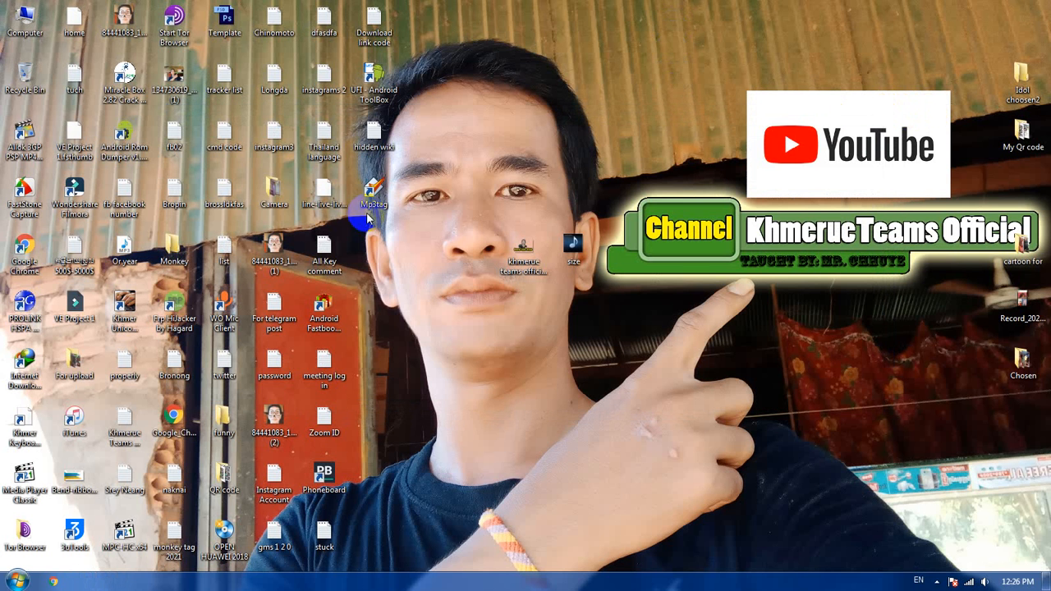
{"action": "left_click", "coordinate": [878, 110]}
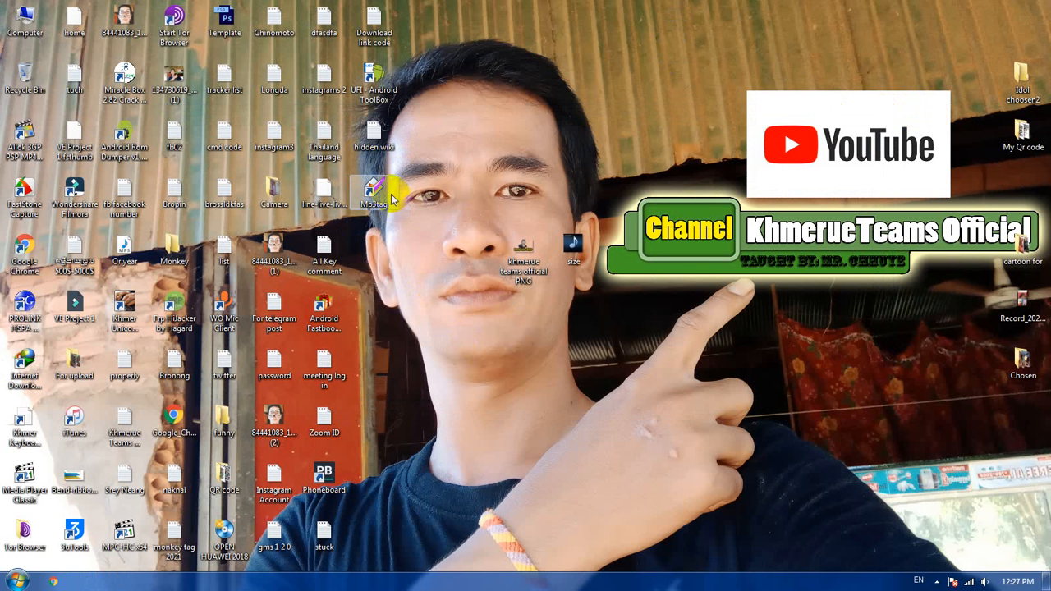
Step: Browse Local Disk (E:) to the SADA 13 music folder, stored under SADA within the MP3 folder
{"action": "double_click", "coordinate": [24, 24]}
{"action": "double_click", "coordinate": [501, 112]}
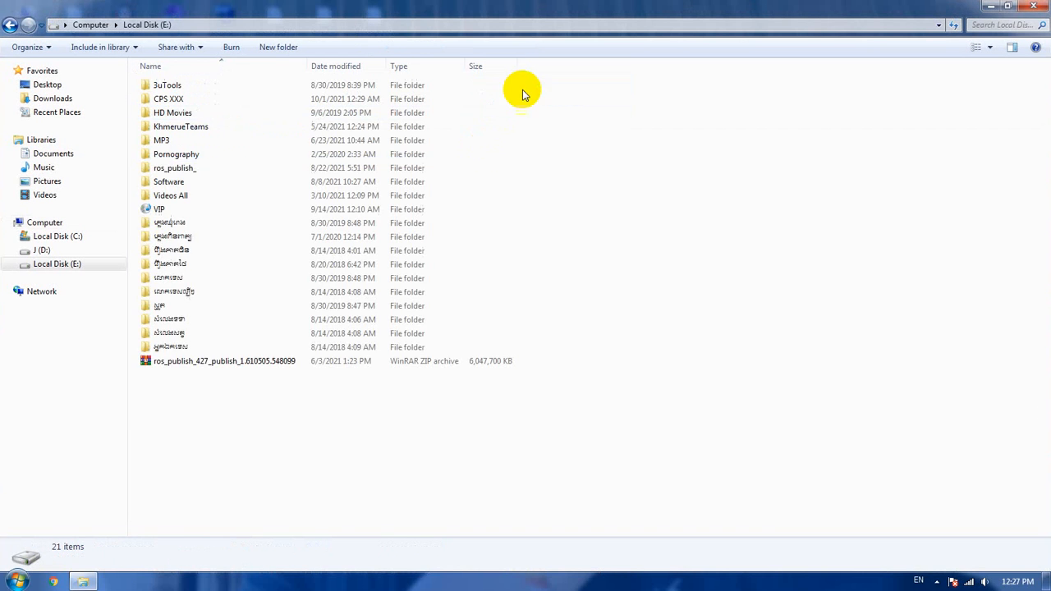
{"action": "double_click", "coordinate": [218, 140]}
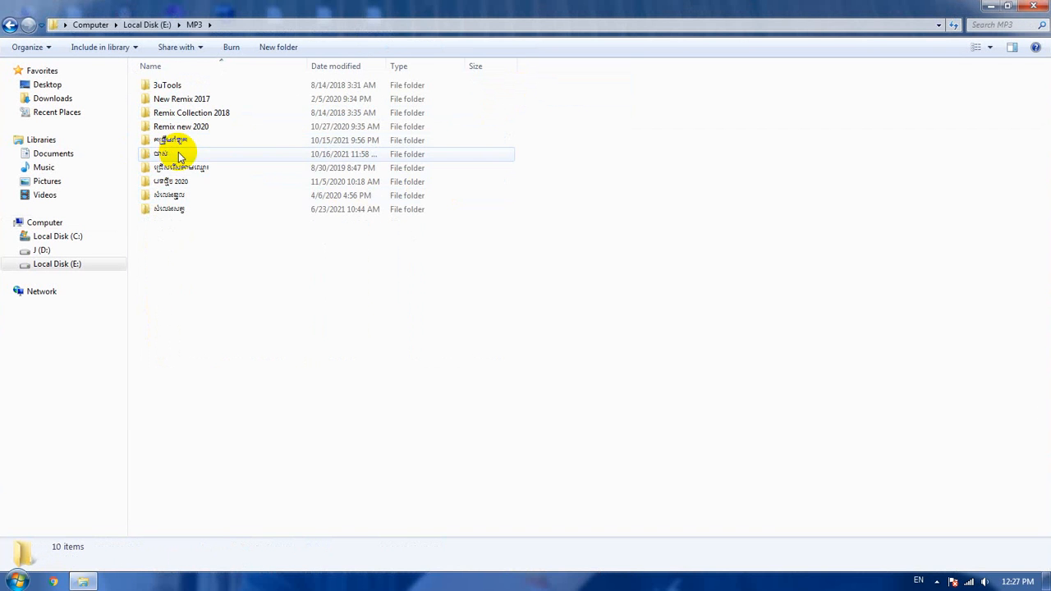
{"action": "double_click", "coordinate": [179, 156]}
{"action": "scroll", "coordinate": [205, 164], "scroll_direction": "down", "scroll_amount": 15}
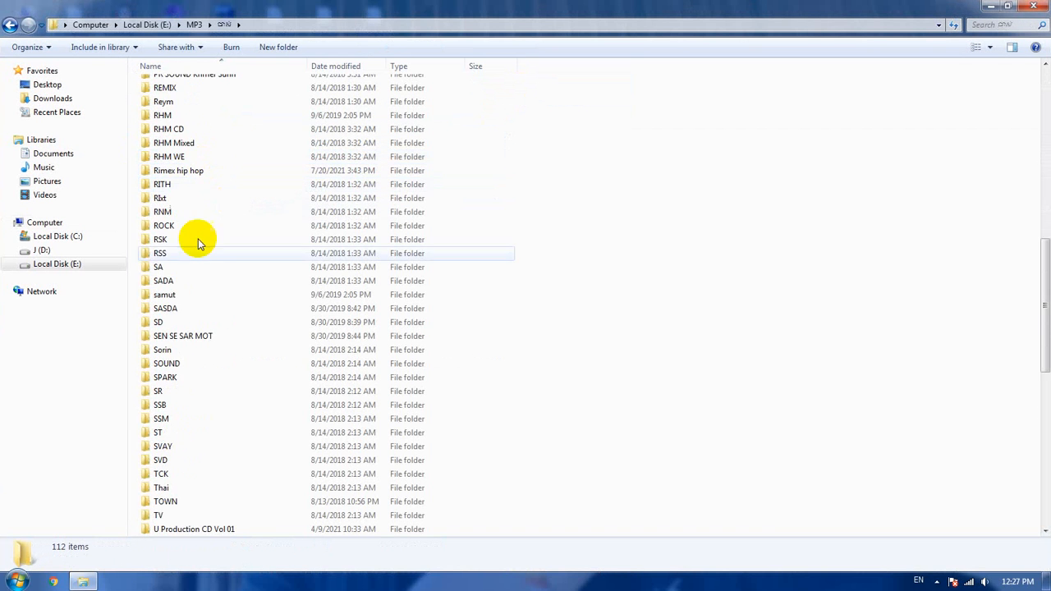
{"action": "double_click", "coordinate": [172, 280]}
{"action": "double_click", "coordinate": [170, 113]}
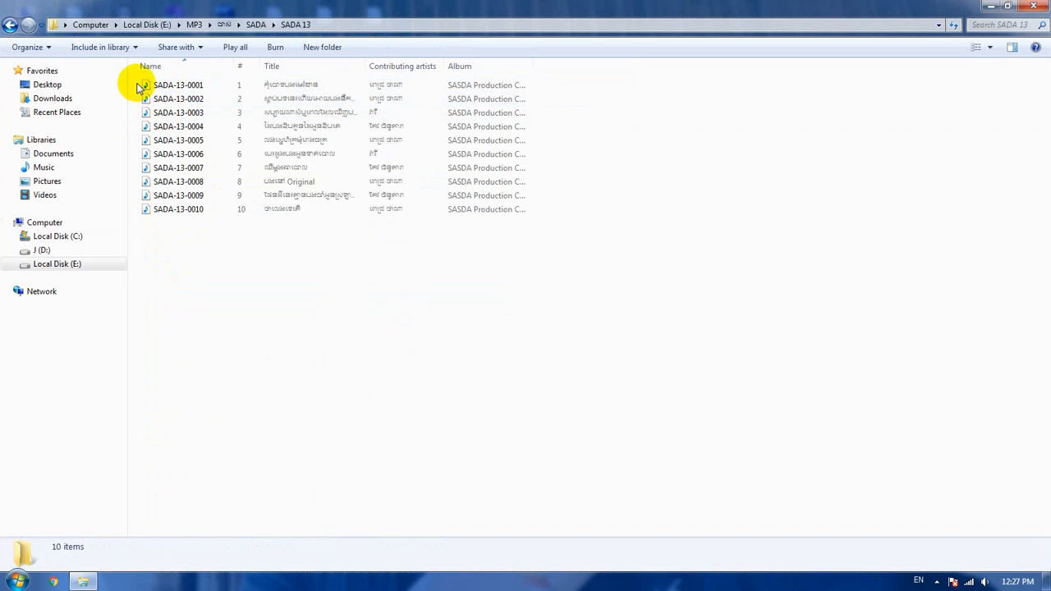
Step: Copy the SADA 13 folder onto the desktop and place it in the empty area below the two centre icons
{"action": "right_click", "coordinate": [176, 84]}
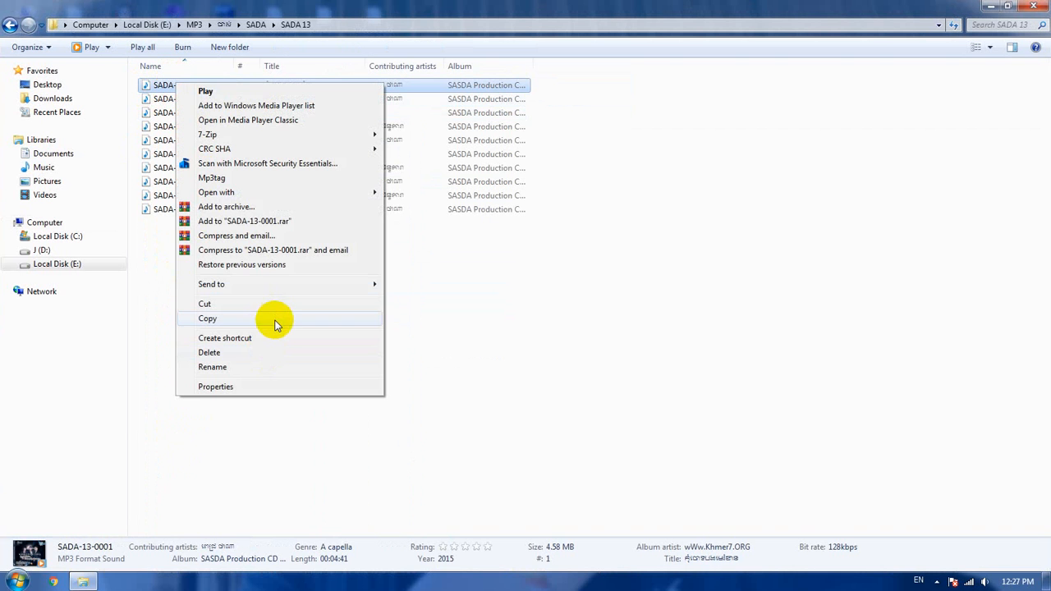
{"action": "left_click", "coordinate": [10, 23]}
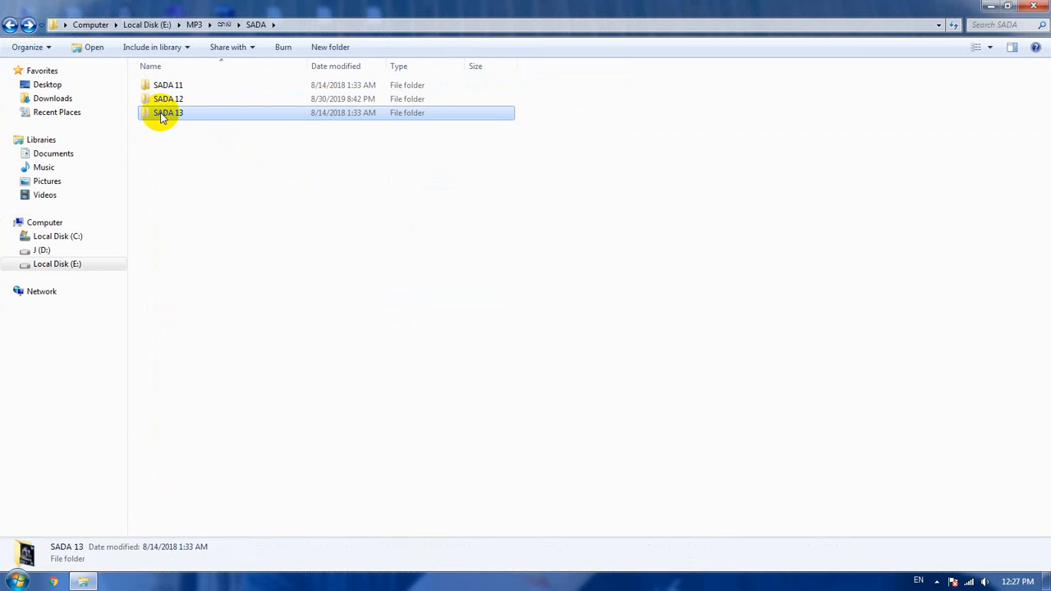
{"action": "right_click", "coordinate": [162, 115]}
{"action": "left_click", "coordinate": [259, 415]}
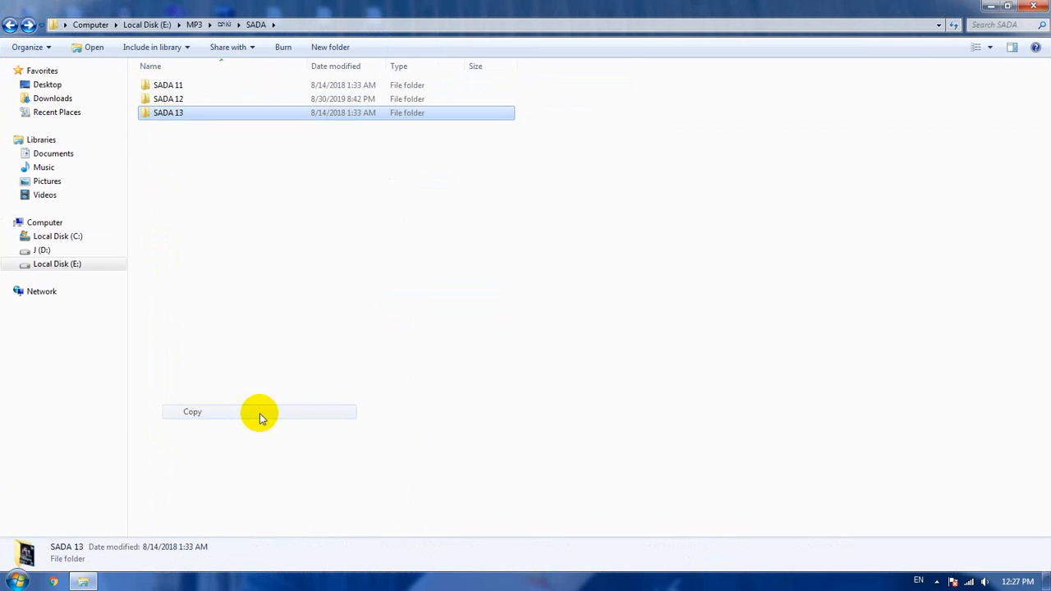
{"action": "left_click", "coordinate": [1034, 9]}
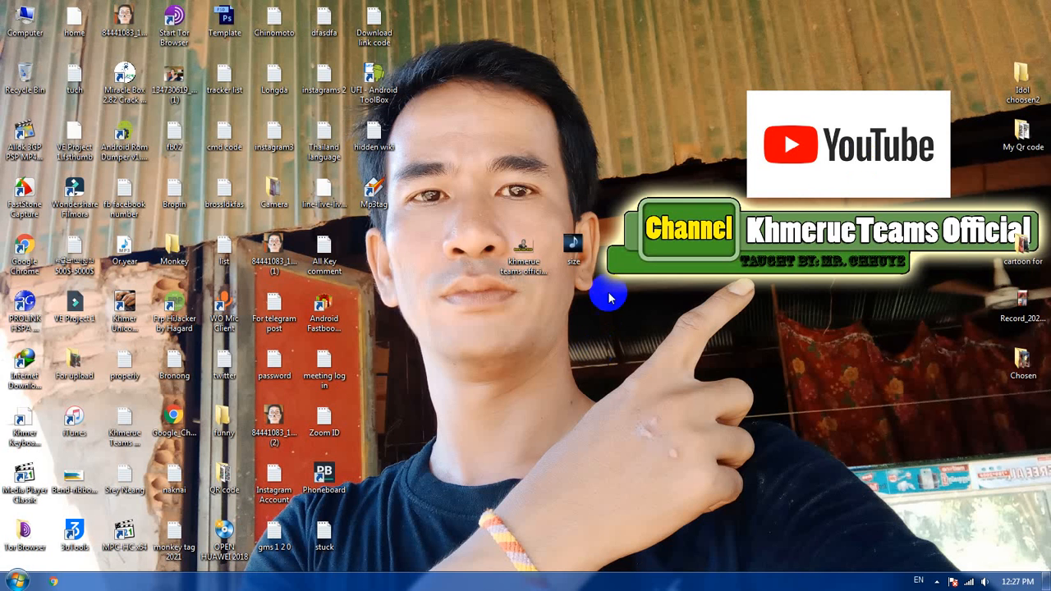
{"action": "right_click", "coordinate": [653, 257]}
{"action": "left_click", "coordinate": [684, 312]}
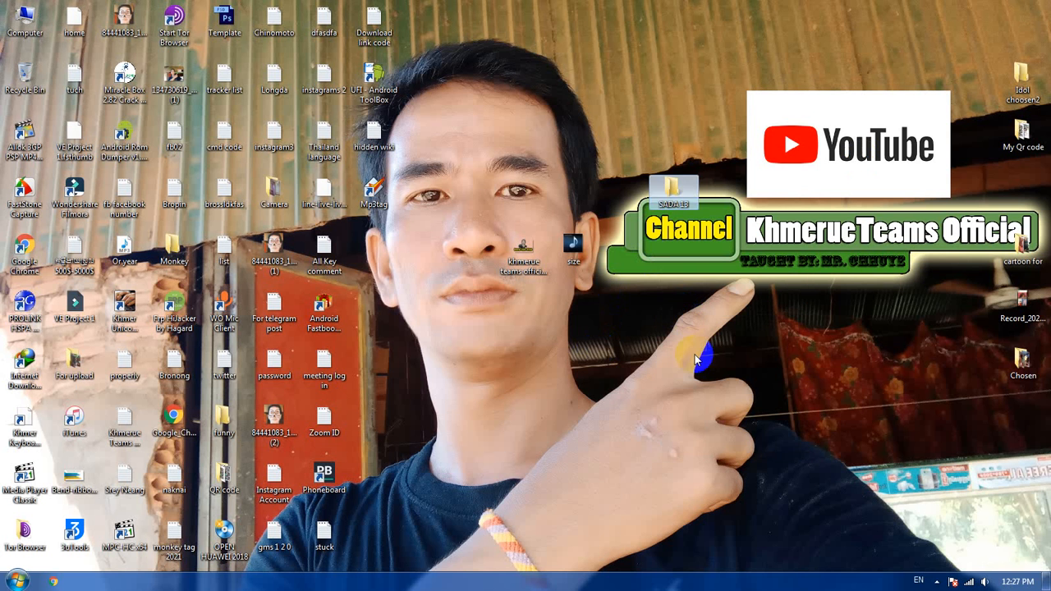
{"action": "left_click_drag", "start_coordinate": [670, 189], "coordinate": [523, 306]}
Step: Launch Mp3tag v3.05 from the desktop and decline the update to version 3.10
{"action": "double_click", "coordinate": [372, 194]}
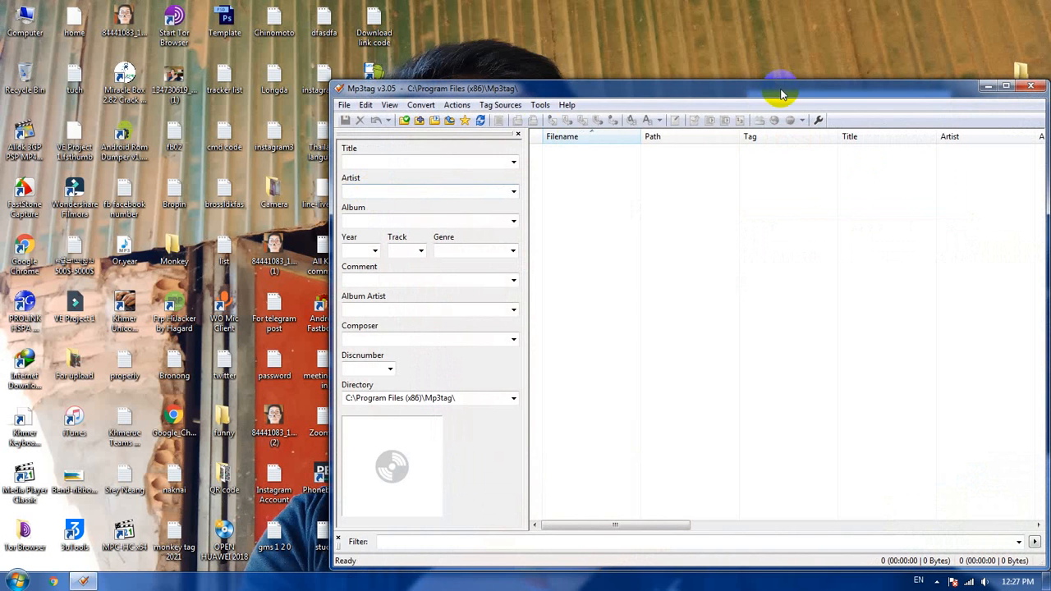
{"action": "left_click_drag", "start_coordinate": [782, 94], "coordinate": [624, 76]}
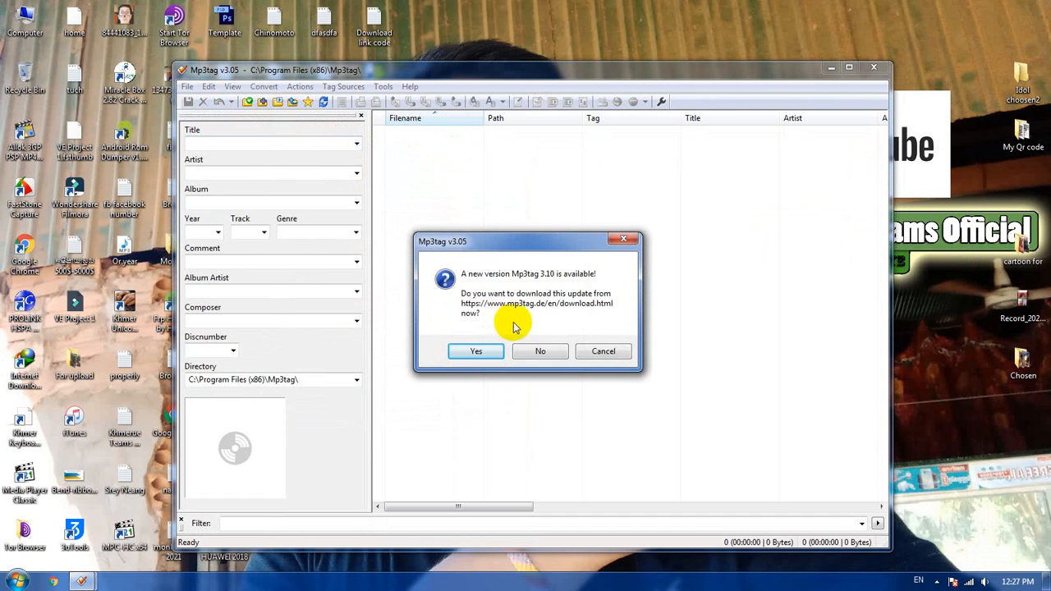
{"action": "left_click", "coordinate": [543, 352]}
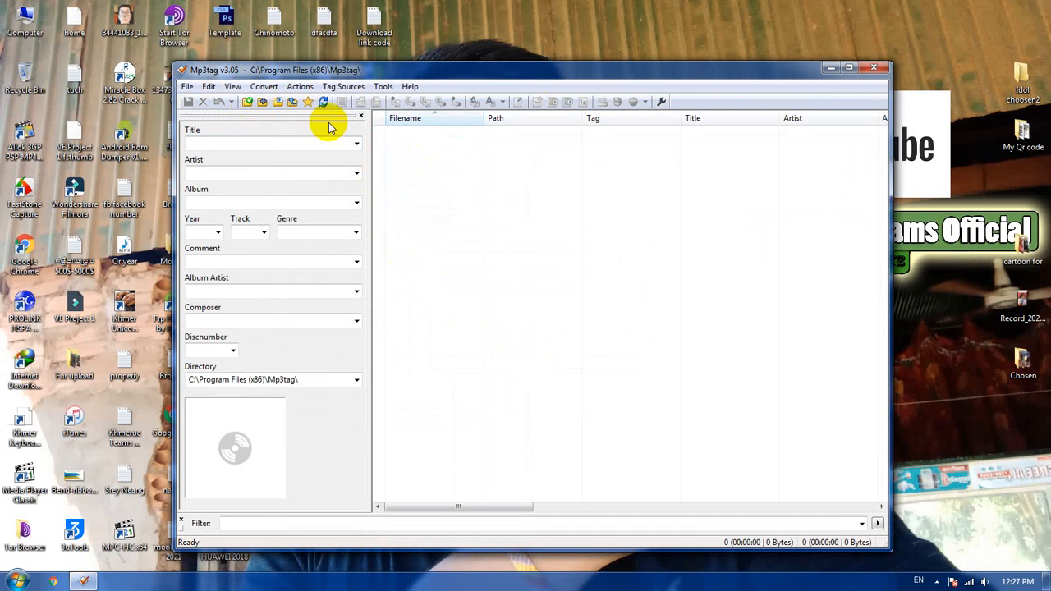
{"action": "left_click", "coordinate": [277, 102]}
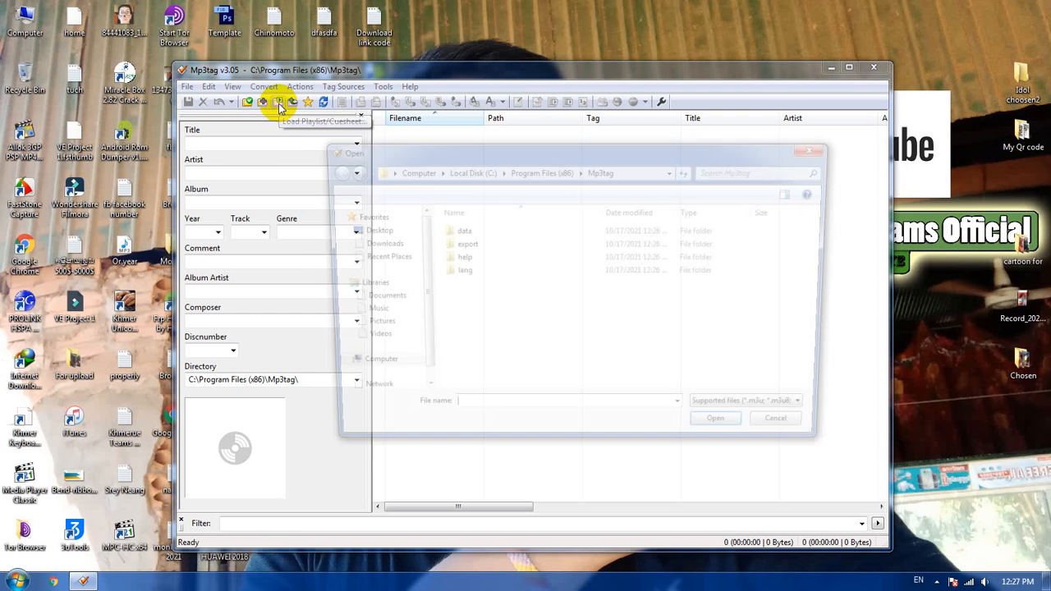
{"action": "left_click", "coordinate": [361, 229]}
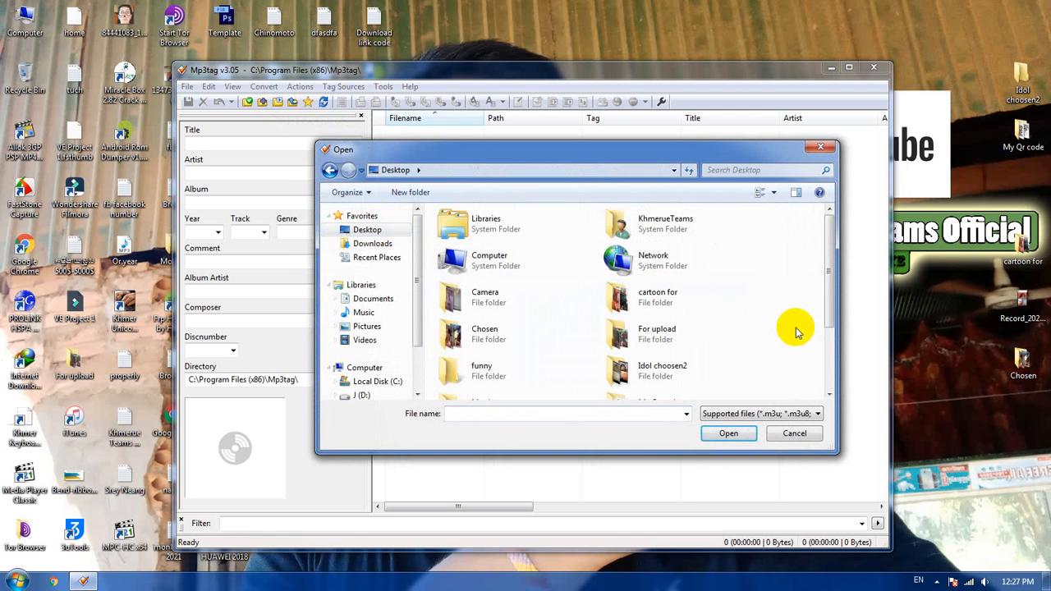
{"action": "scroll", "coordinate": [795, 332], "scroll_direction": "down", "scroll_amount": 3}
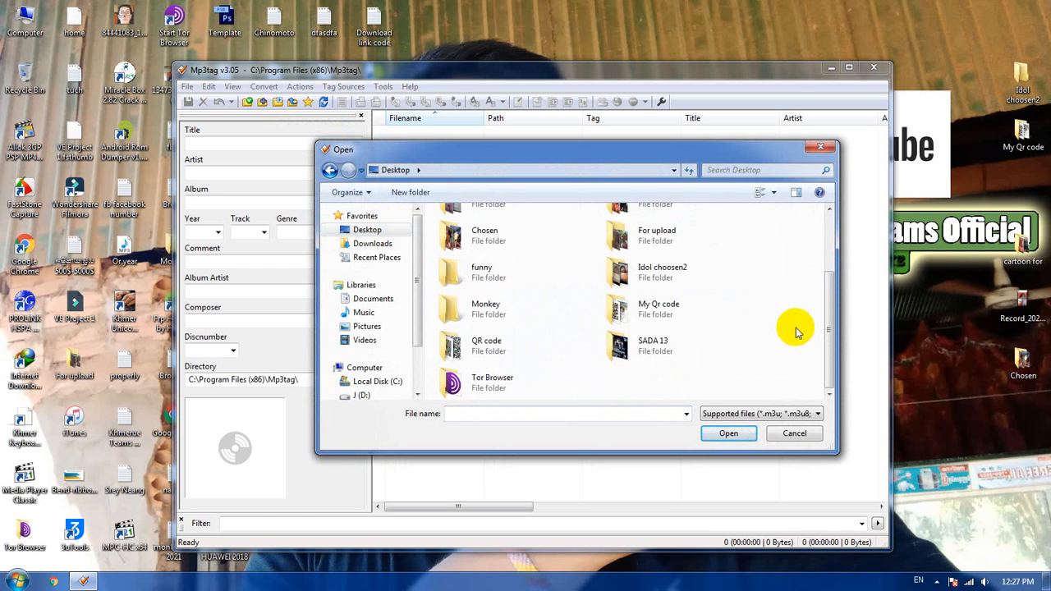
{"action": "double_click", "coordinate": [661, 341]}
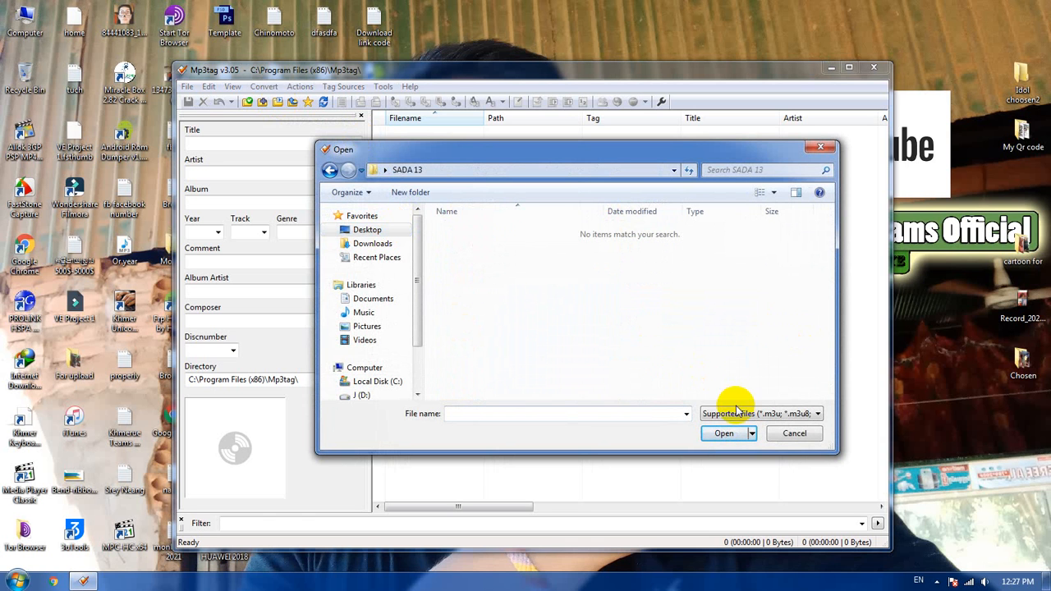
{"action": "left_click", "coordinate": [329, 171]}
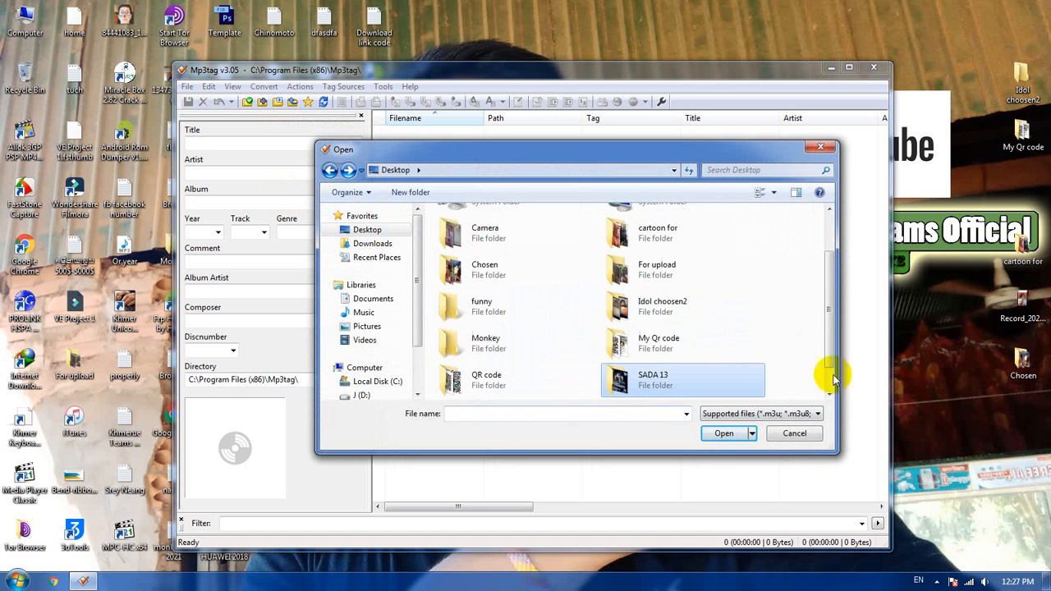
{"action": "left_click", "coordinate": [721, 435]}
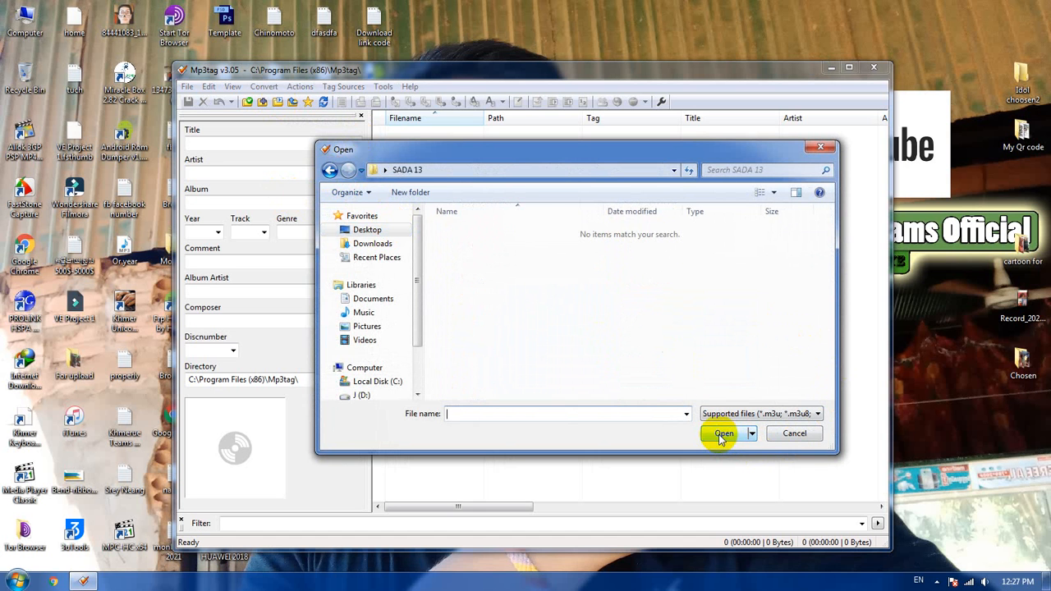
{"action": "left_click", "coordinate": [789, 433]}
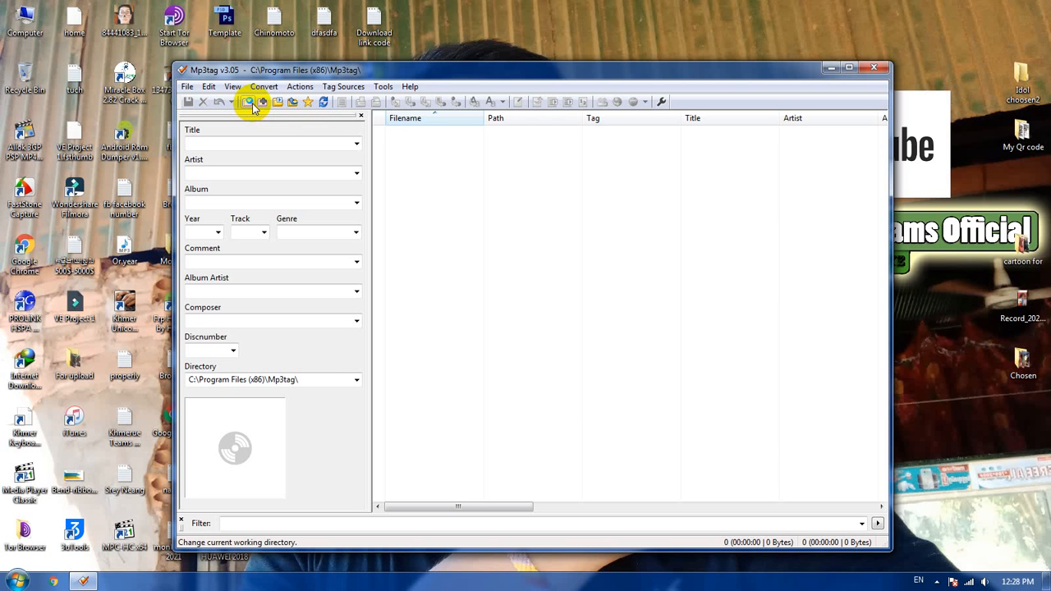
Step: Change Mp3tag's working directory to the SADA 13 folder on the desktop, with subdirectories included
{"action": "left_click", "coordinate": [254, 107]}
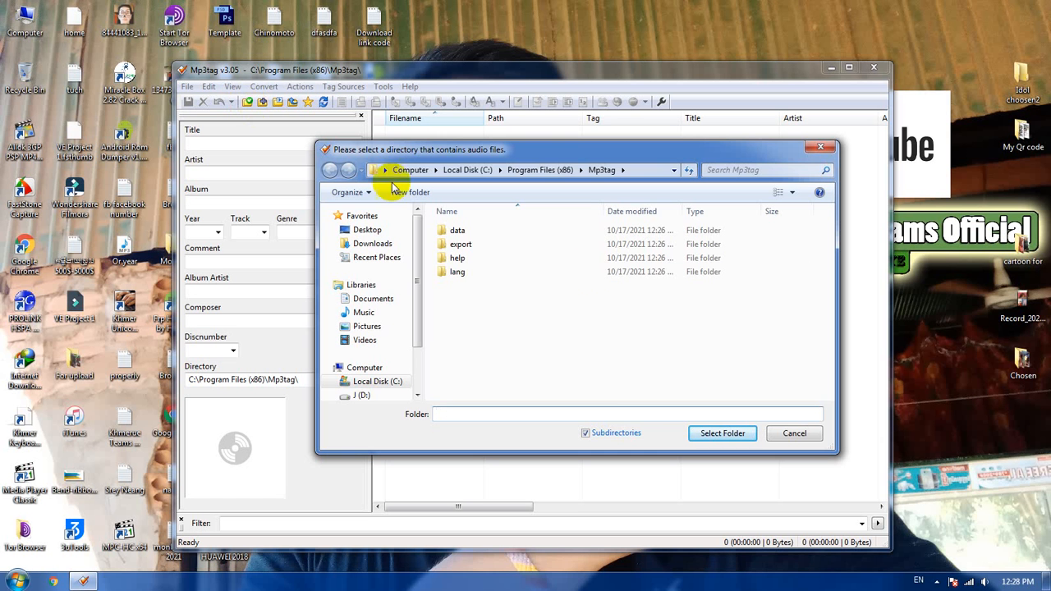
{"action": "left_click", "coordinate": [366, 231]}
{"action": "left_click", "coordinate": [681, 299]}
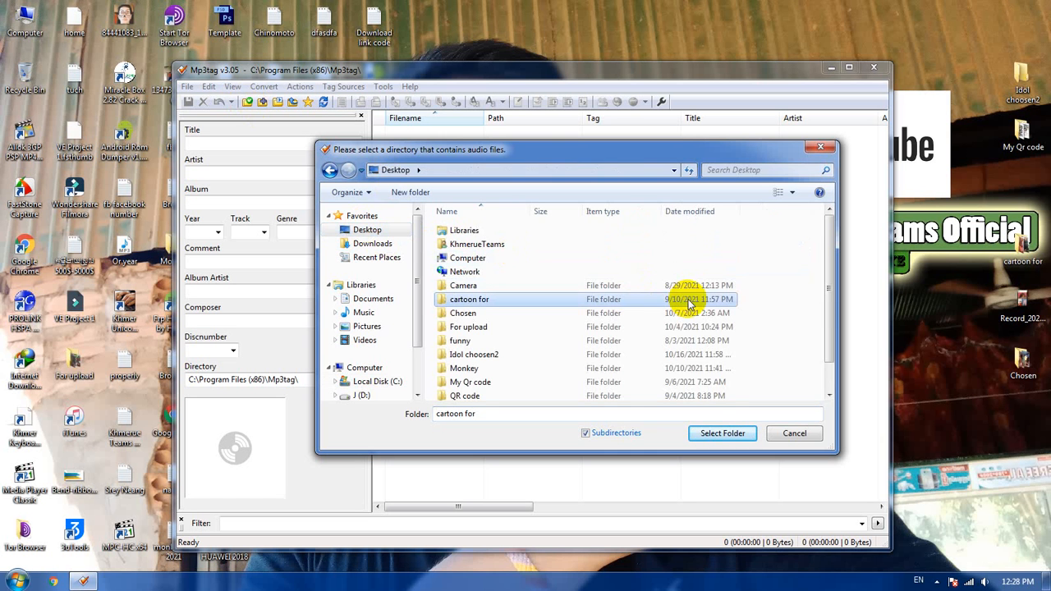
{"action": "scroll", "coordinate": [656, 312], "scroll_direction": "down", "scroll_amount": 1}
{"action": "left_click", "coordinate": [498, 381]}
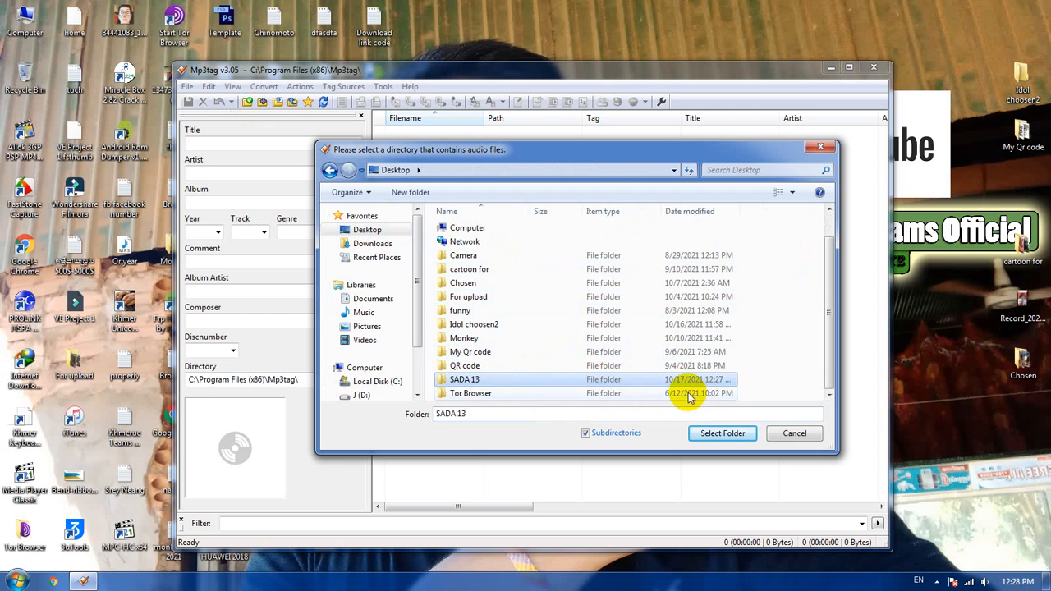
{"action": "left_click", "coordinate": [712, 440]}
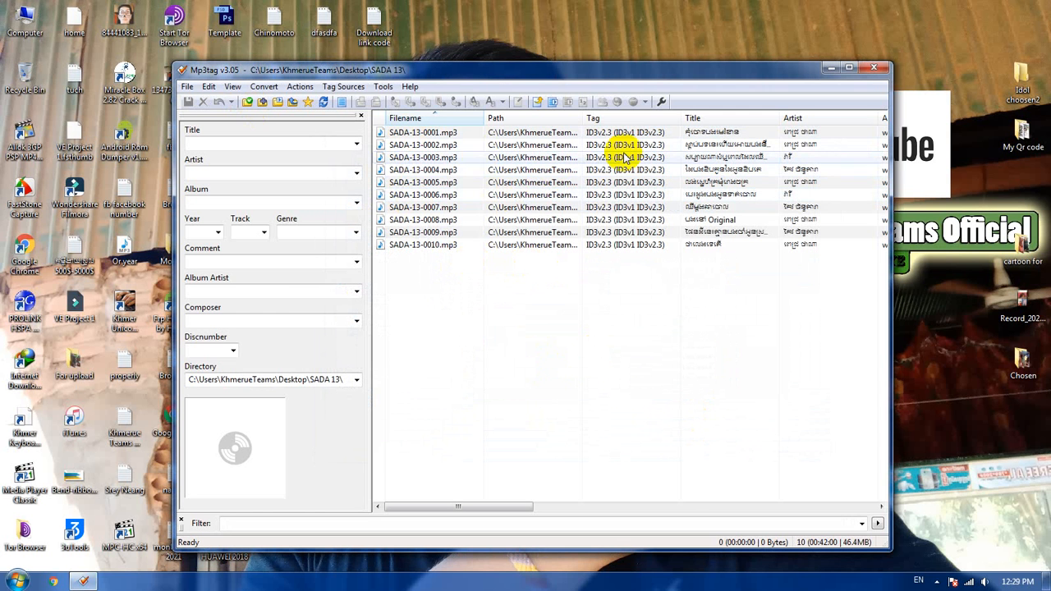
Step: Examine the tags and cover art of all the loaded songs together and of SADA-13-0002.mp3 and SADA-13-0003.mp3
{"action": "left_click_drag", "start_coordinate": [626, 336], "coordinate": [546, 115]}
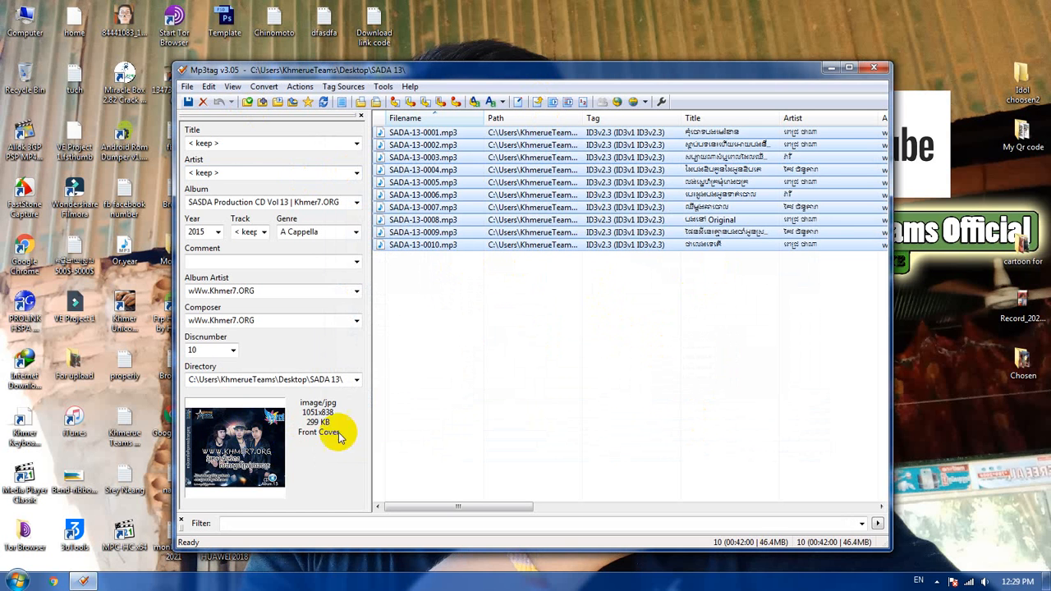
{"action": "left_click", "coordinate": [483, 422]}
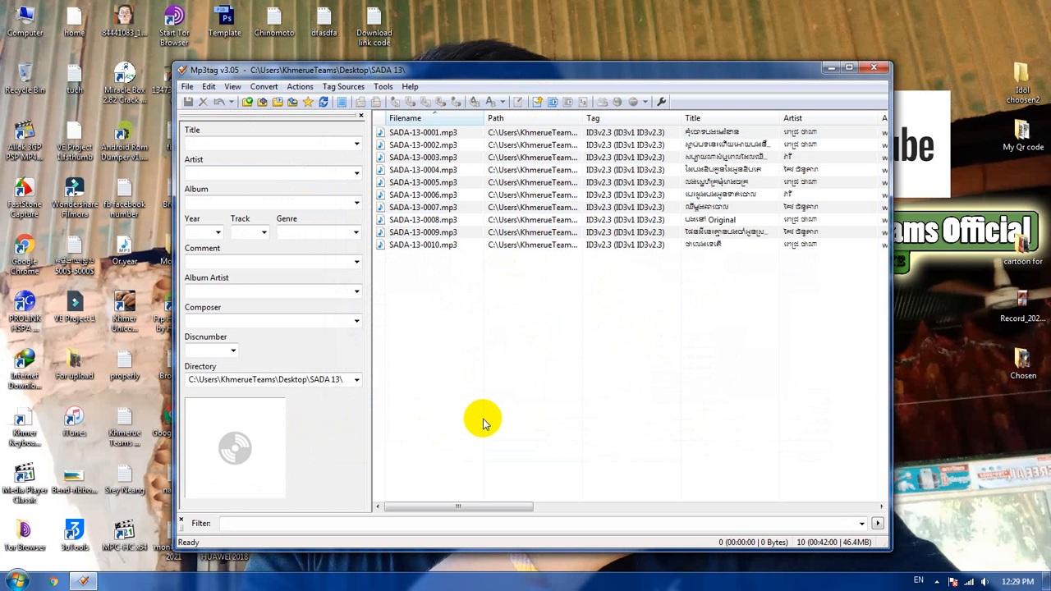
{"action": "left_click", "coordinate": [535, 145]}
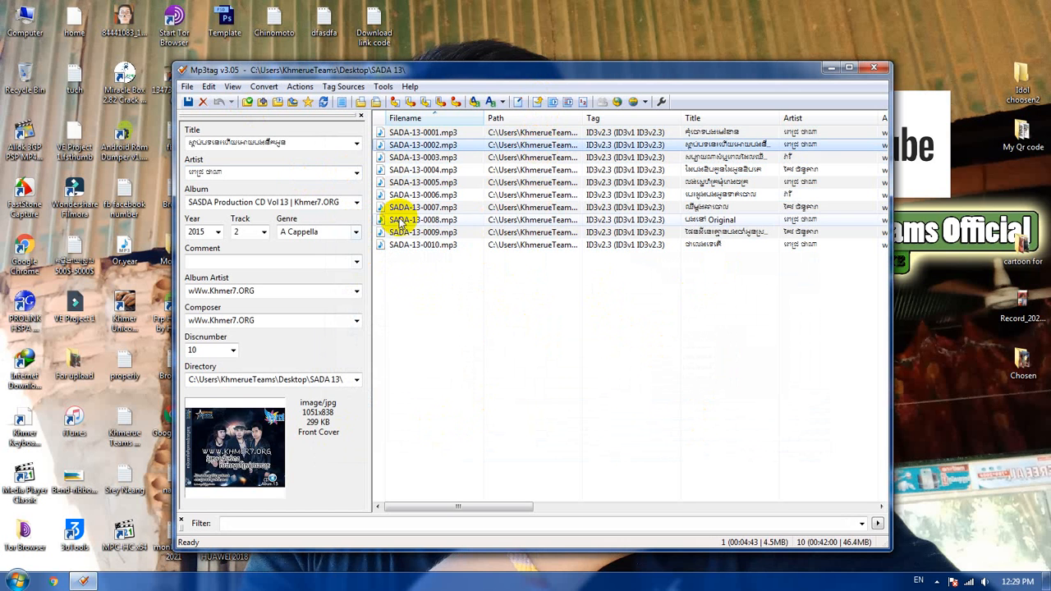
{"action": "left_click", "coordinate": [442, 157]}
Step: Select all ten SADA 13 songs and set their Artist tag to KhmerueTeams Official
{"action": "key", "text": "ctrl+a"}
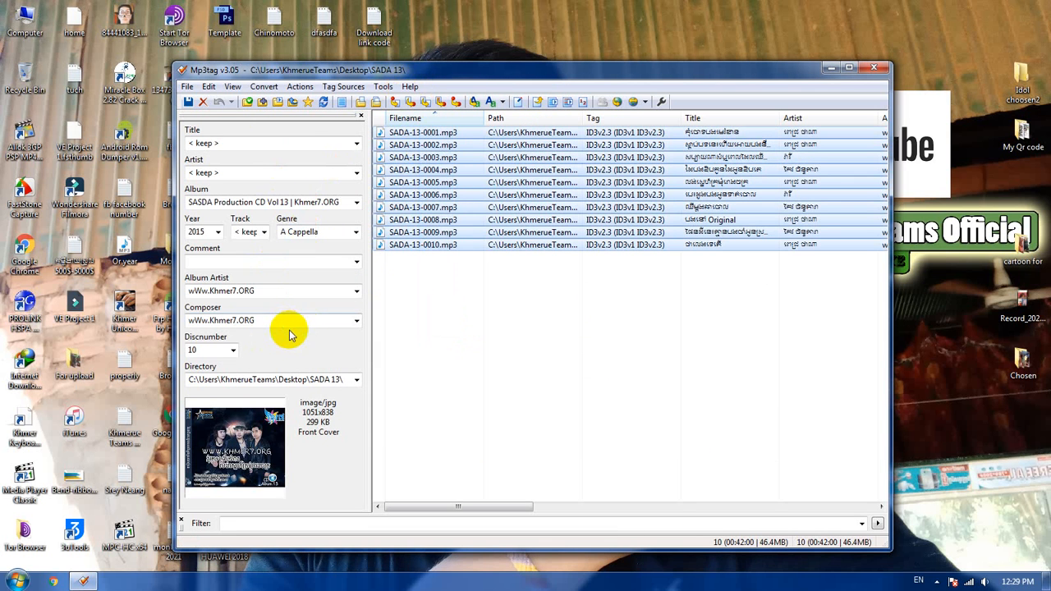
{"action": "left_click", "coordinate": [273, 173]}
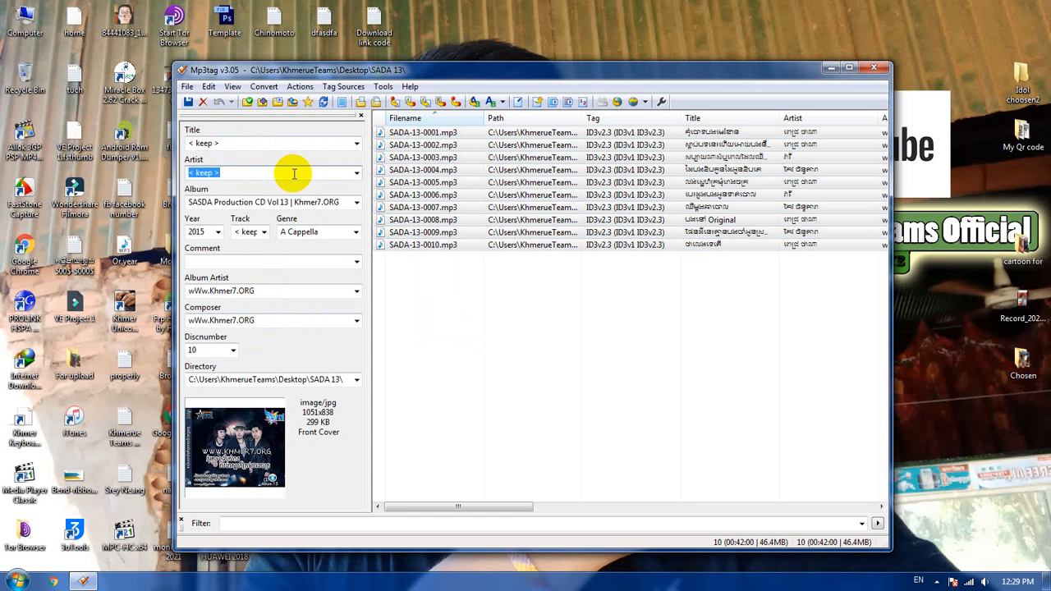
{"action": "type", "text": "KhmerueTeams Official"}
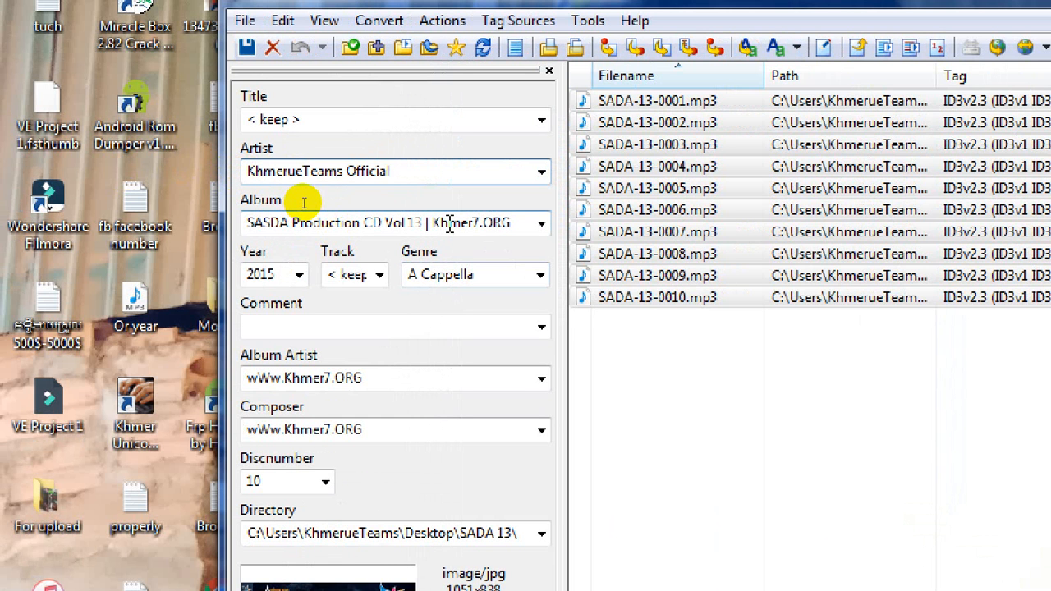
Step: Set the Album Artist of the selected songs to Khmerueteams.blogpsot.com and clear their Composer tag
{"action": "left_click", "coordinate": [397, 326]}
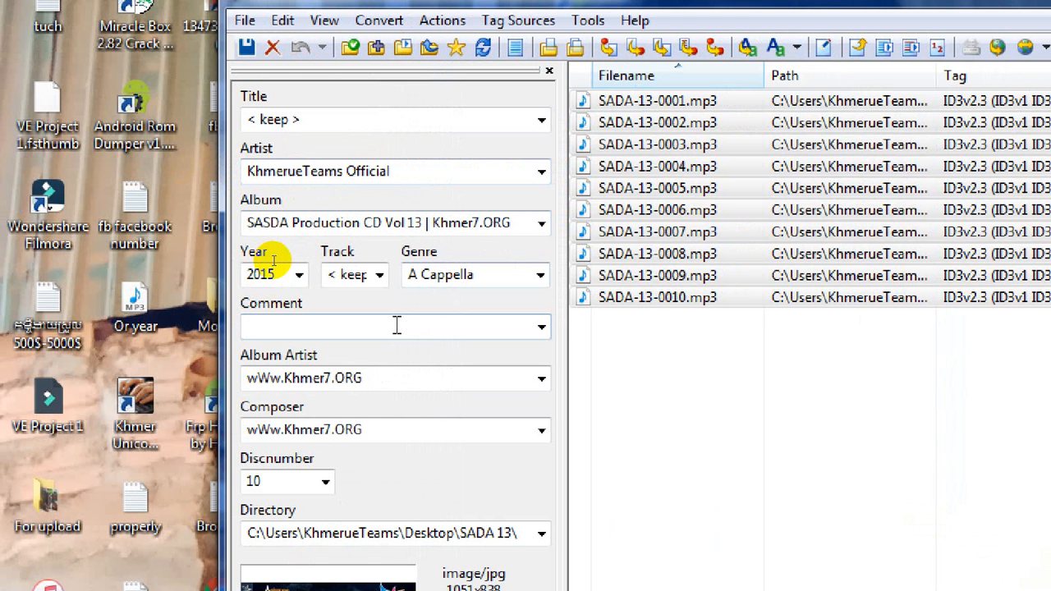
{"action": "left_click", "coordinate": [424, 380]}
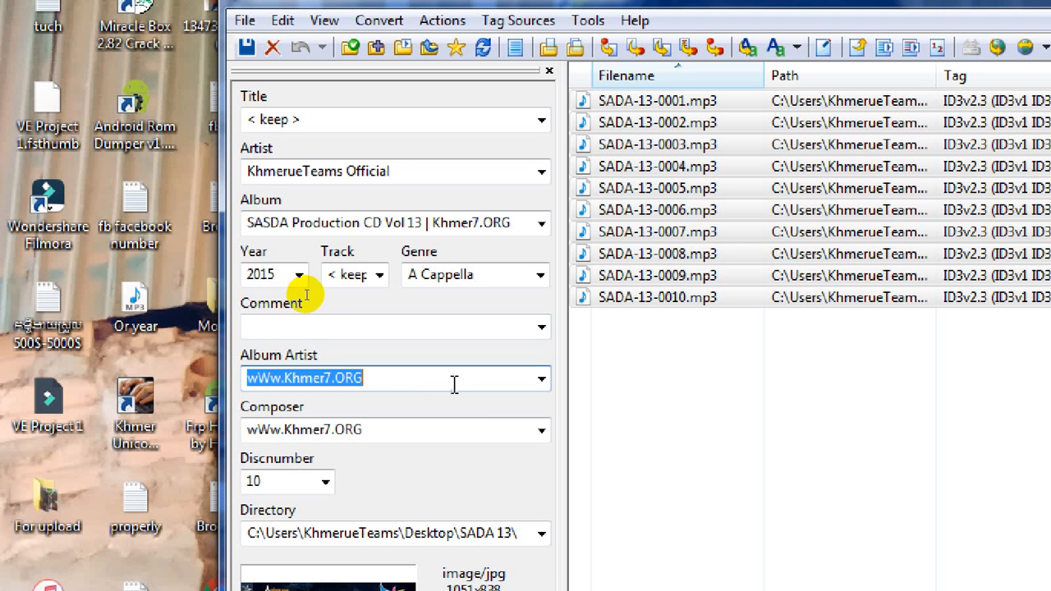
{"action": "type", "text": "Khmerue"}
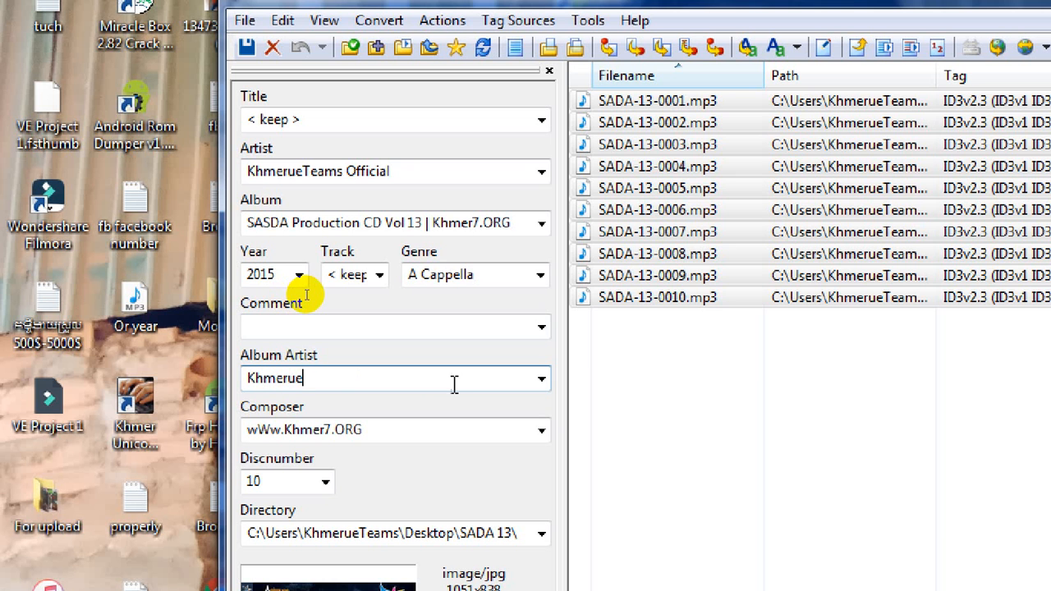
{"action": "type", "text": "teams.blogpsot.com"}
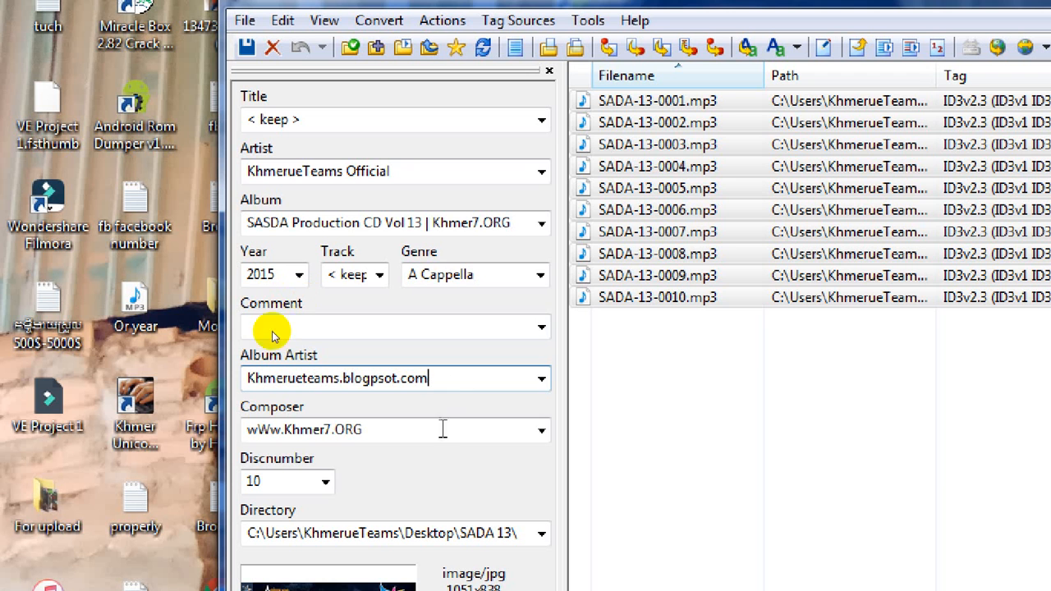
{"action": "key", "text": "Tab"}
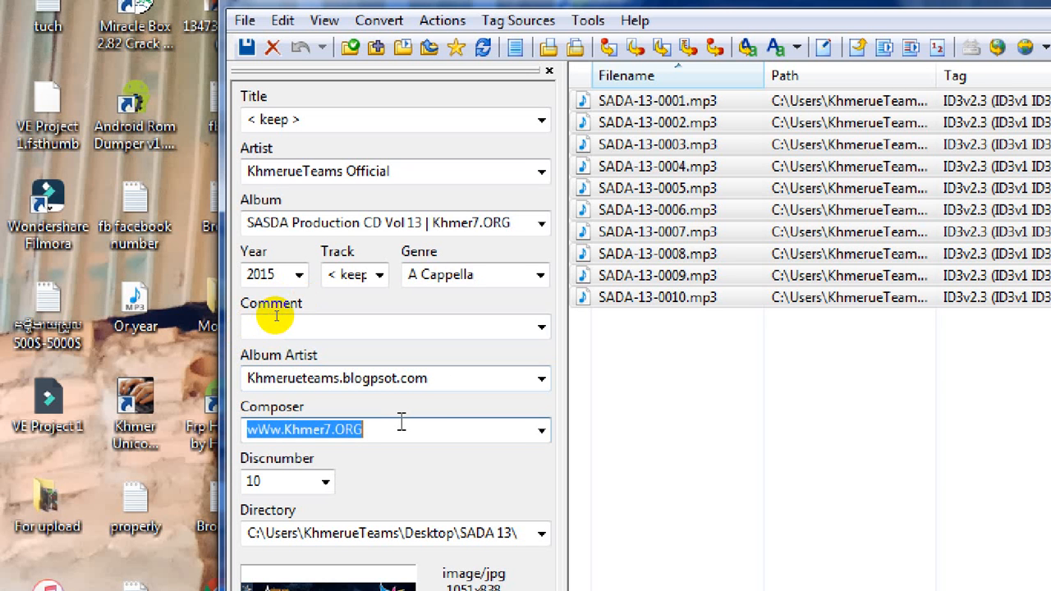
{"action": "key", "text": "BackSpace"}
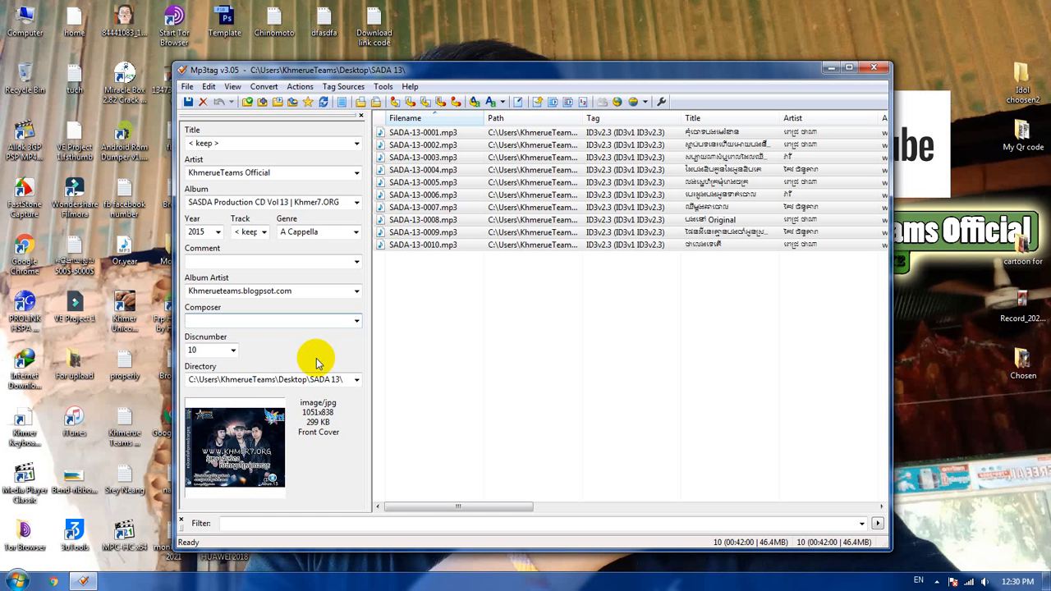
Step: Remove the selected songs' cover, add the khmerue teams official PNG from the desktop, and deselect the songs without saving
{"action": "right_click", "coordinate": [243, 441]}
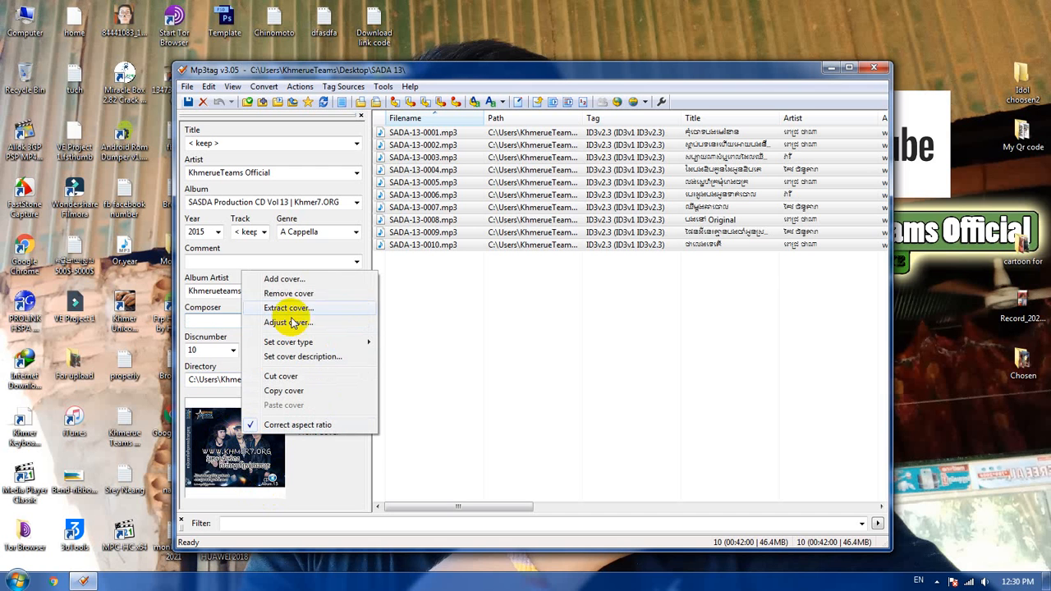
{"action": "left_click", "coordinate": [321, 296]}
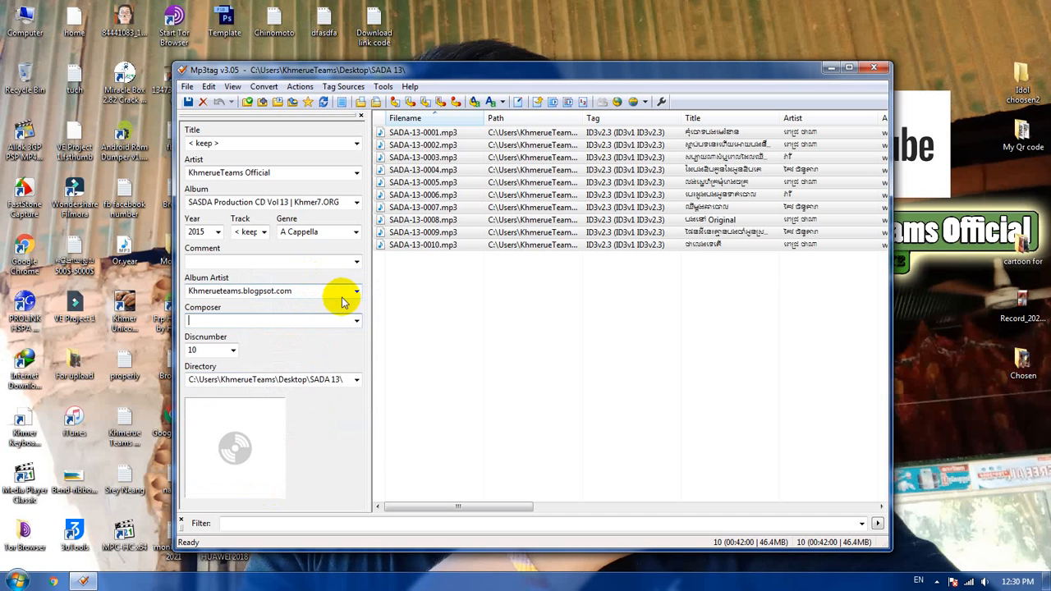
{"action": "right_click", "coordinate": [273, 445]}
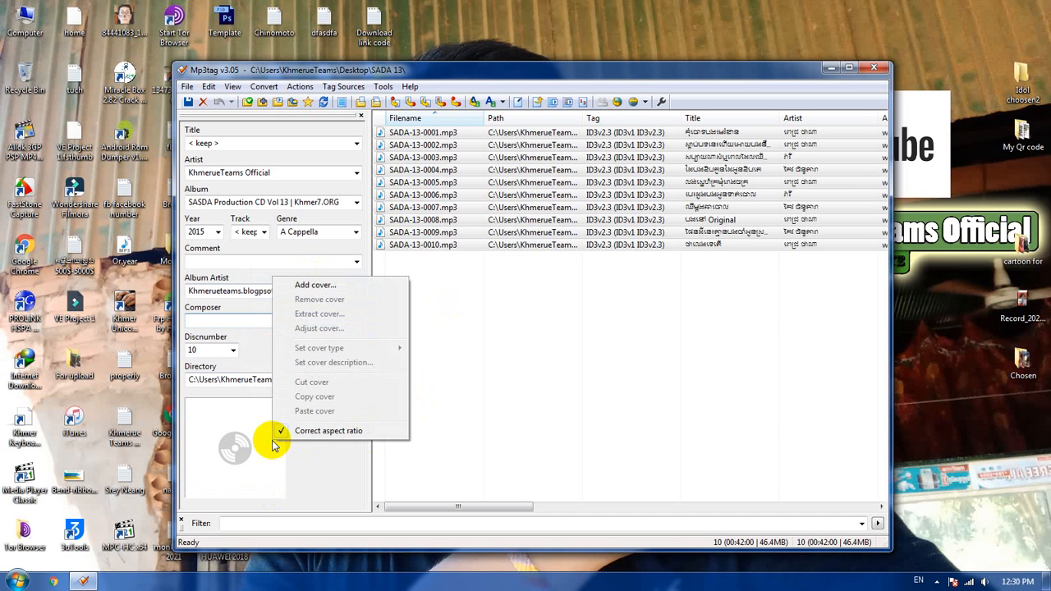
{"action": "left_click", "coordinate": [351, 288]}
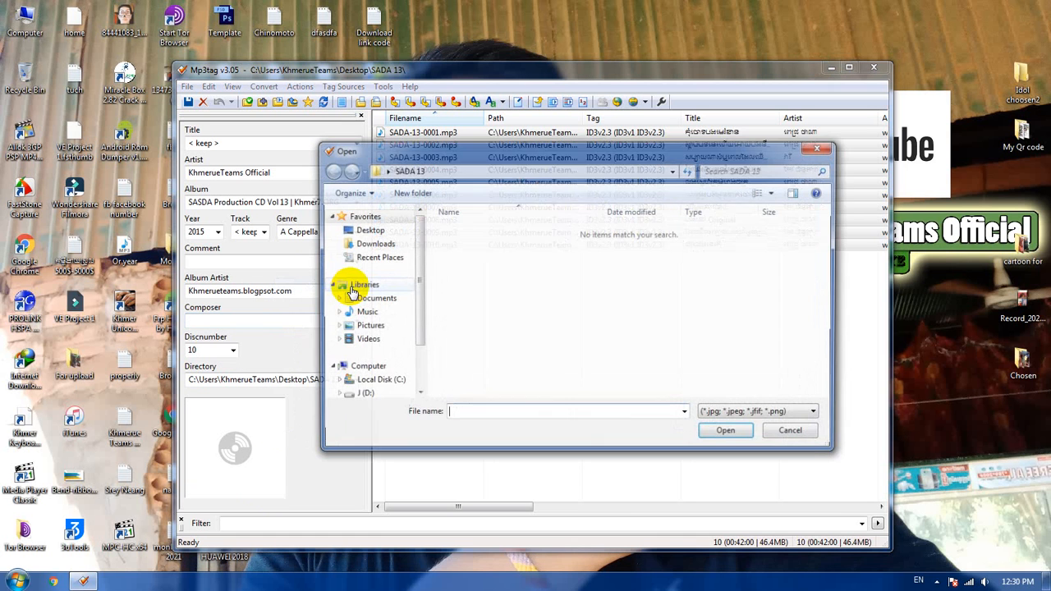
{"action": "left_click", "coordinate": [367, 230]}
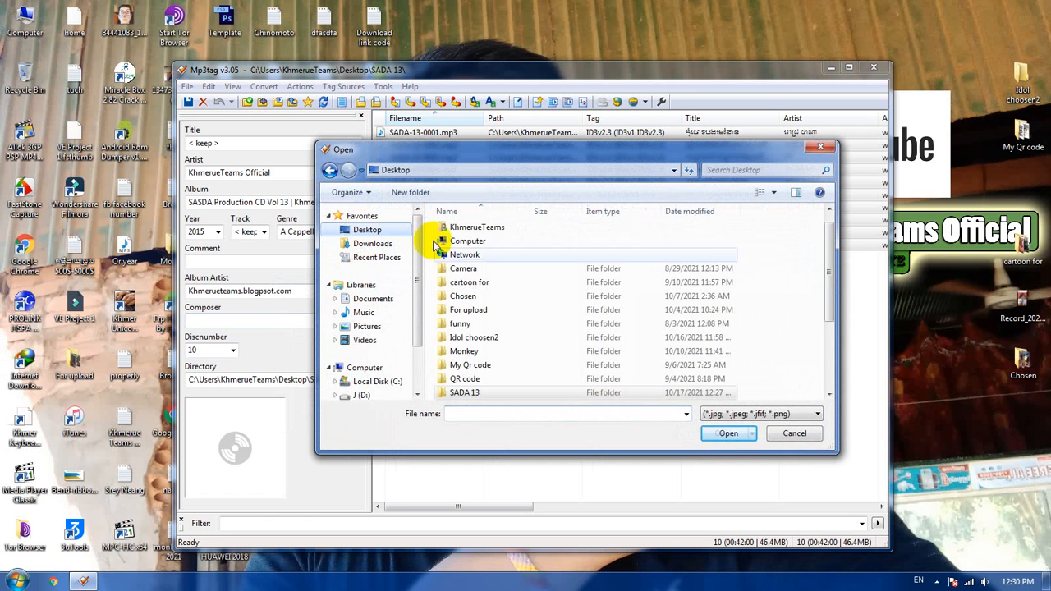
{"action": "scroll", "coordinate": [795, 332], "scroll_direction": "down", "scroll_amount": 3}
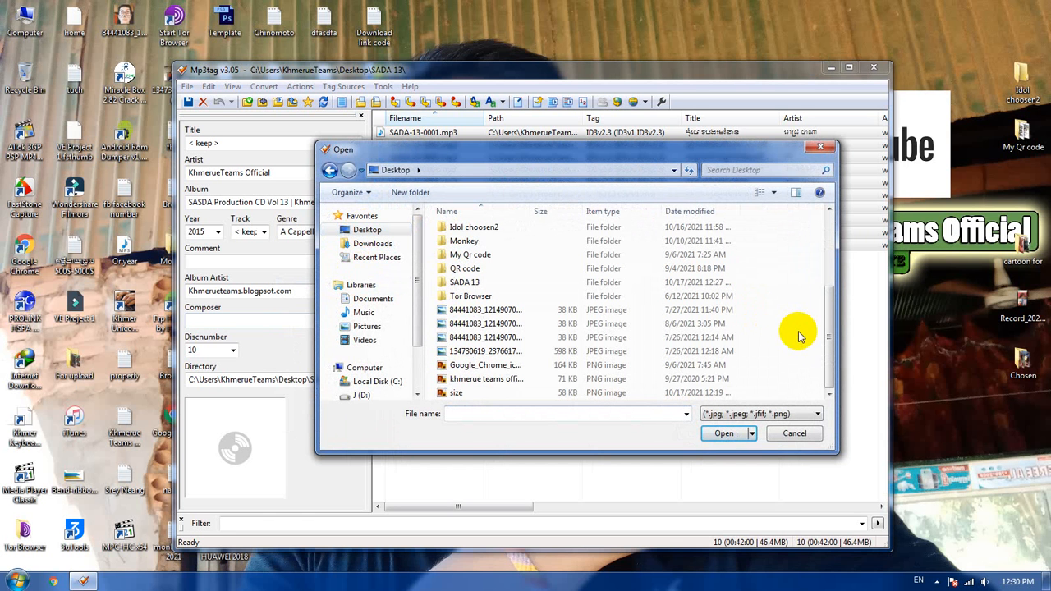
{"action": "left_click", "coordinate": [519, 379]}
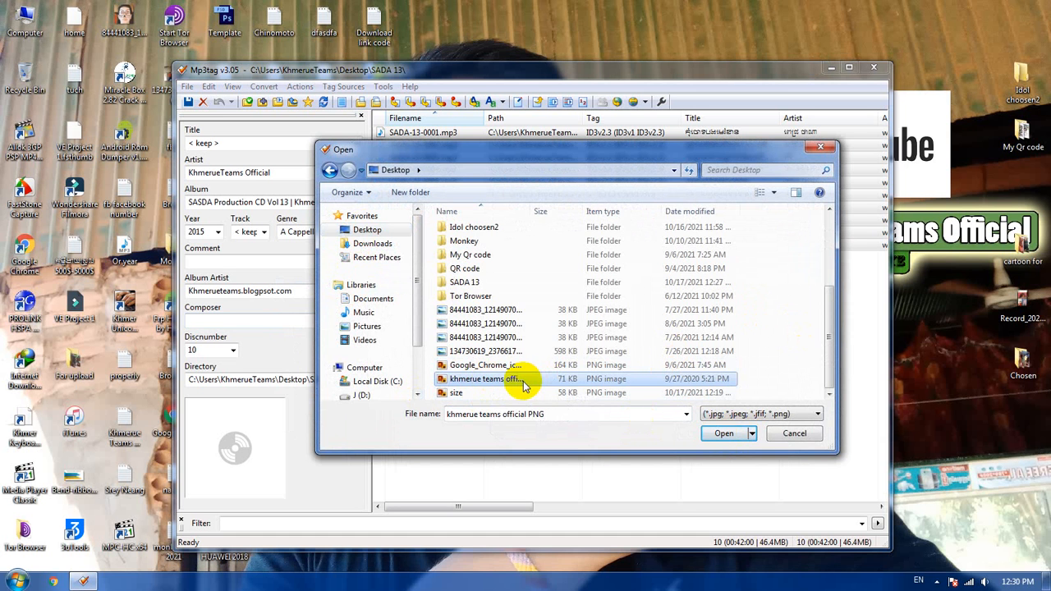
{"action": "left_click", "coordinate": [716, 435]}
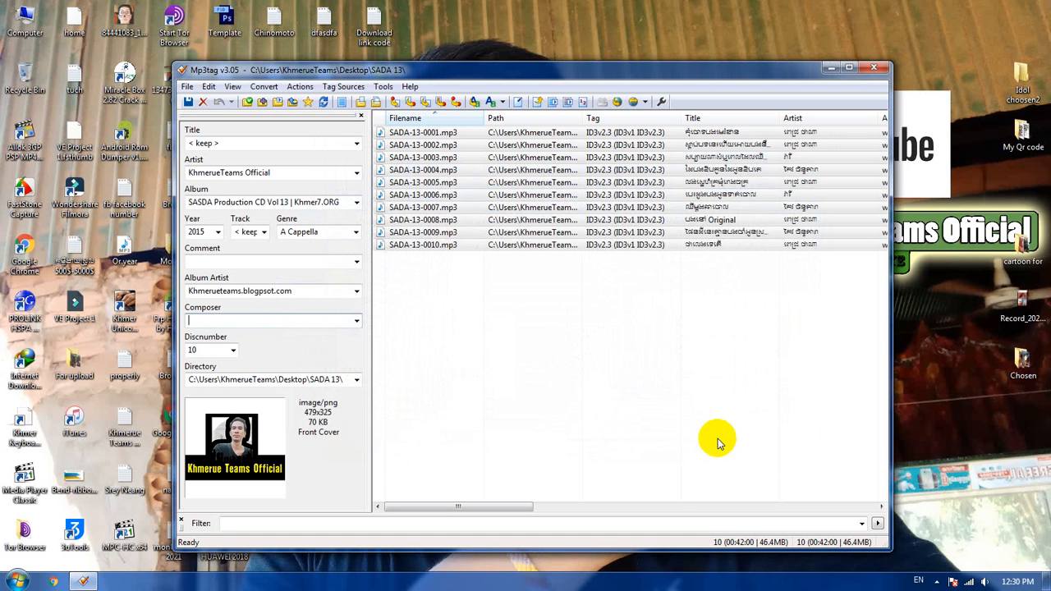
{"action": "left_click", "coordinate": [592, 350]}
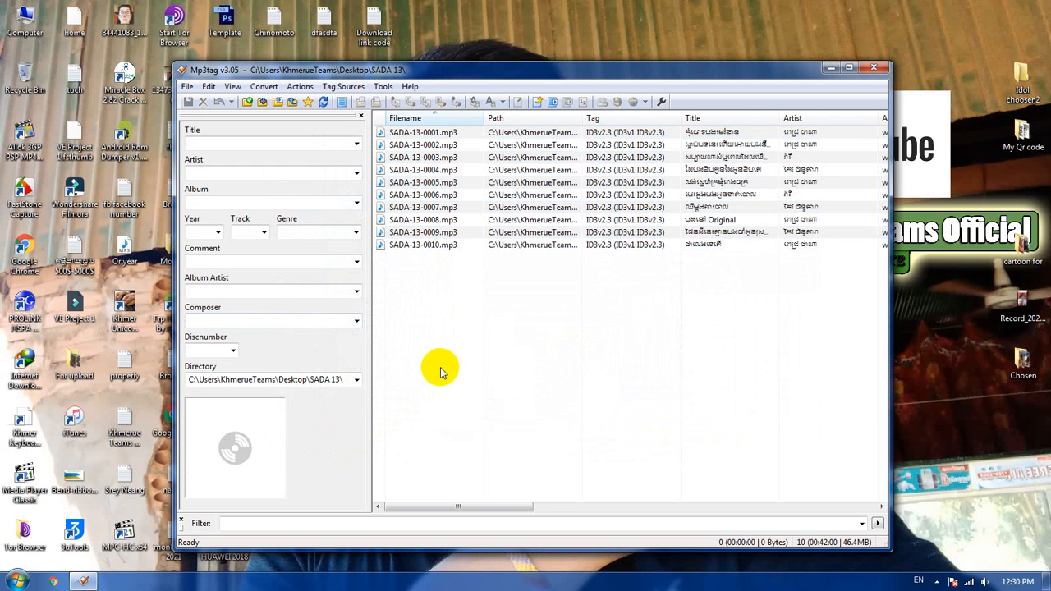
Step: Replace the cover art of all ten songs with the khmerue teams official PNG from the desktop and save the tags
{"action": "key", "text": "ctrl+a"}
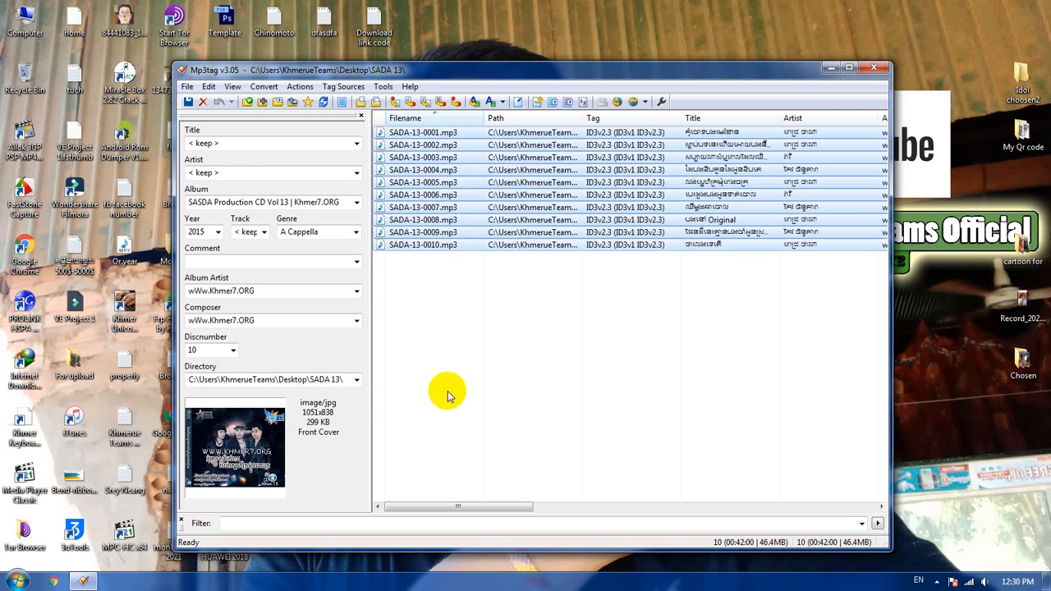
{"action": "right_click", "coordinate": [259, 442]}
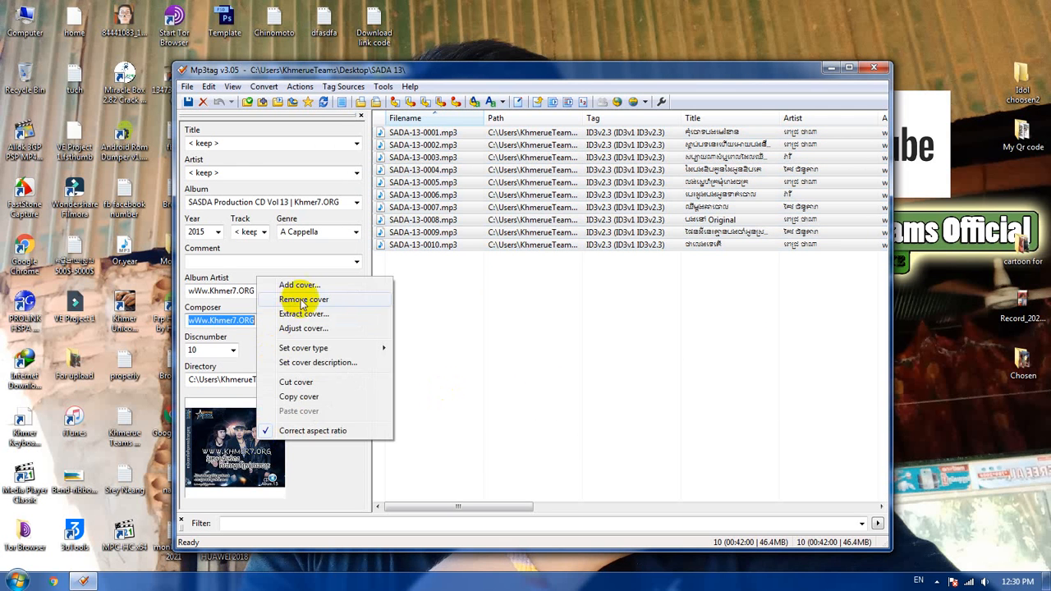
{"action": "left_click", "coordinate": [333, 299]}
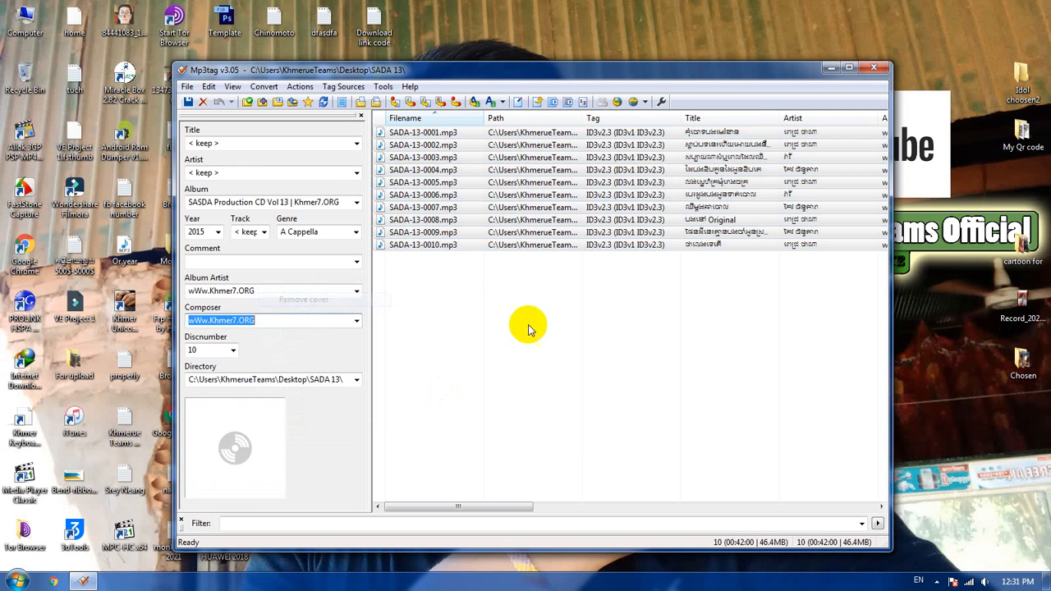
{"action": "right_click", "coordinate": [240, 430]}
{"action": "left_click", "coordinate": [321, 273]}
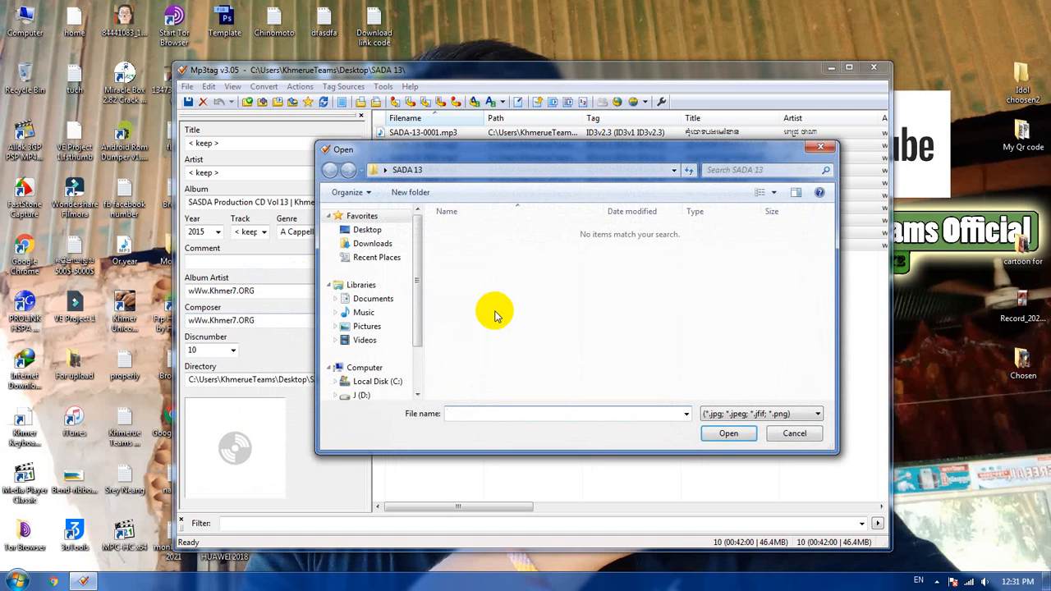
{"action": "left_click", "coordinate": [359, 230]}
{"action": "scroll", "coordinate": [685, 330], "scroll_direction": "down", "scroll_amount": 3}
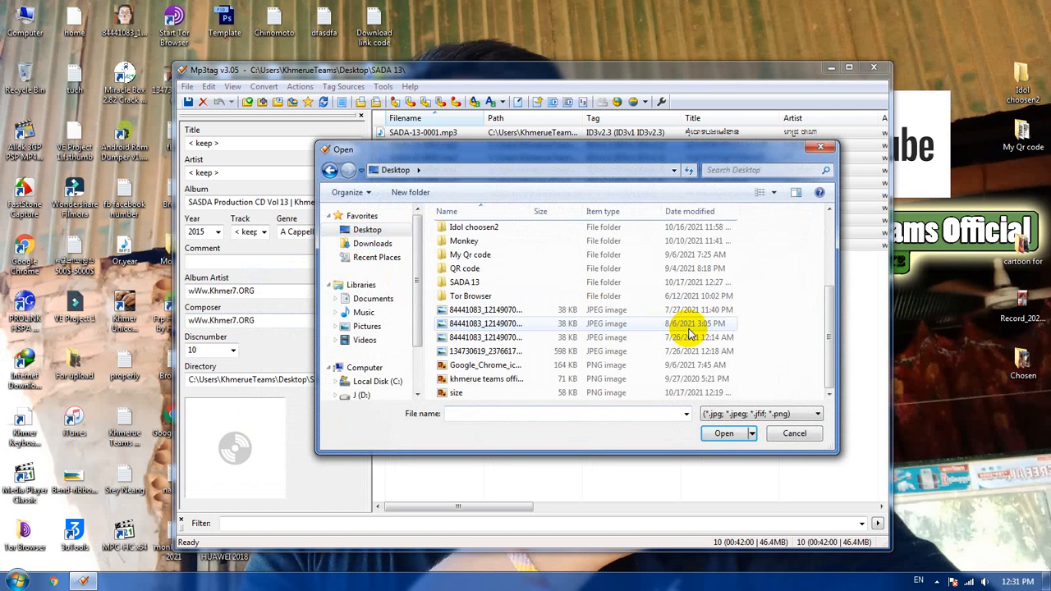
{"action": "left_click", "coordinate": [511, 378]}
{"action": "left_click", "coordinate": [723, 435]}
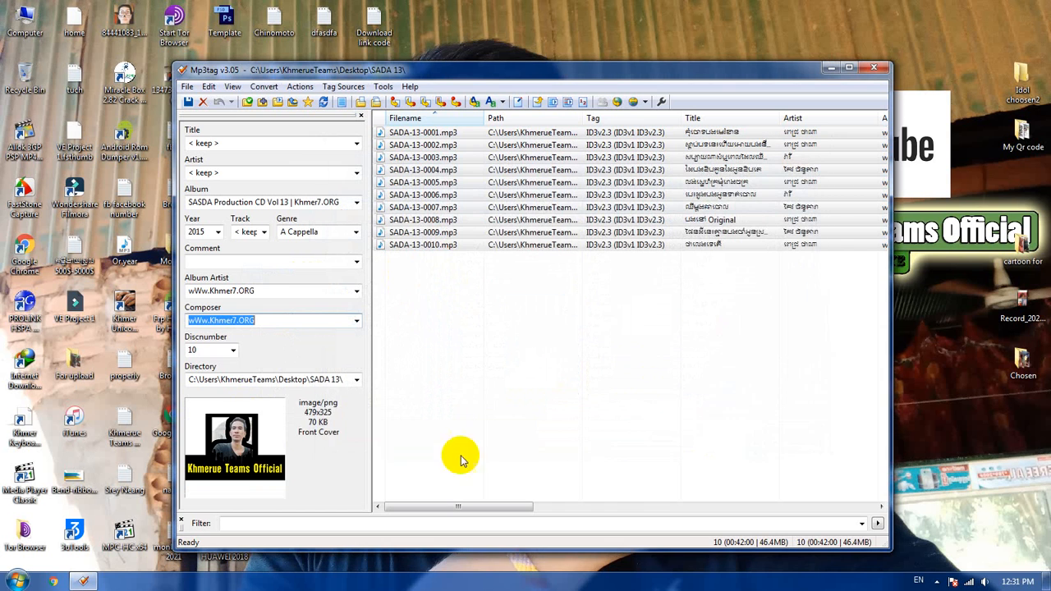
{"action": "left_click", "coordinate": [189, 102]}
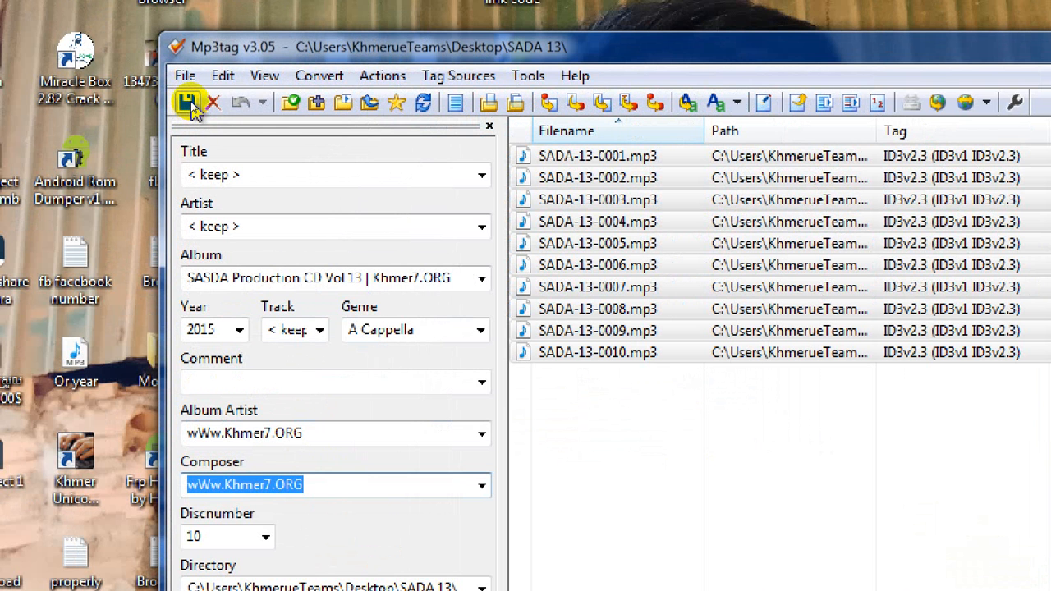
{"action": "left_click", "coordinate": [190, 105]}
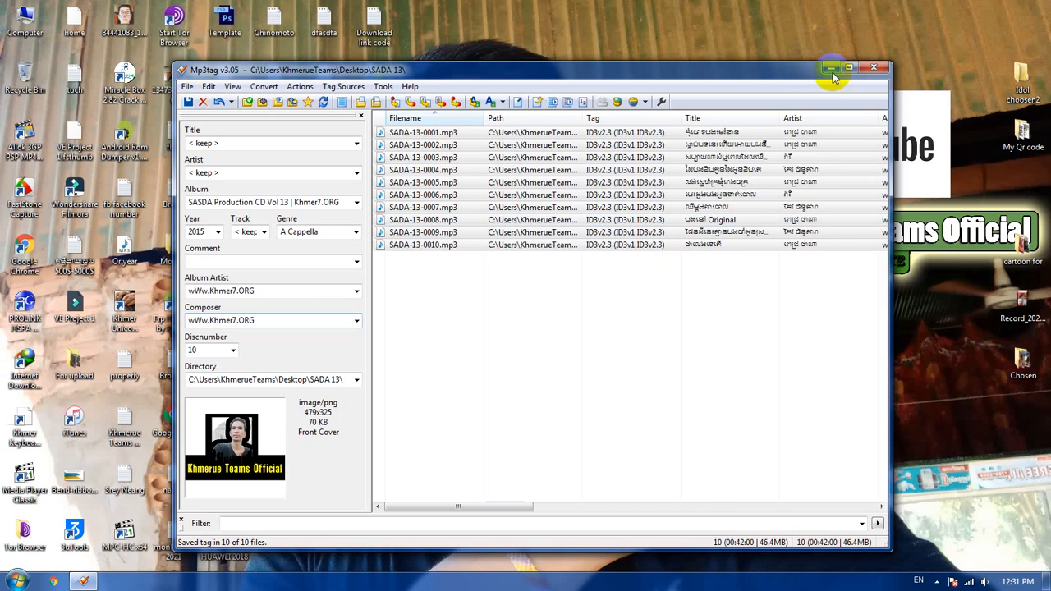
Step: Play SADA-13-0001.mp3 from the song list in the media player and pause it
{"action": "left_click", "coordinate": [832, 70]}
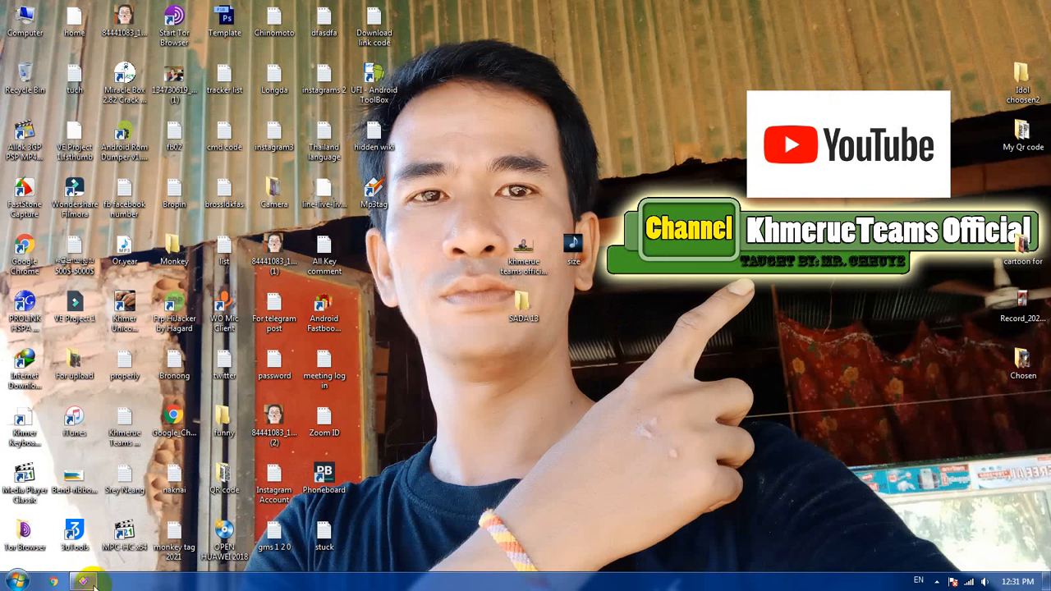
{"action": "left_click", "coordinate": [83, 581]}
{"action": "double_click", "coordinate": [450, 136]}
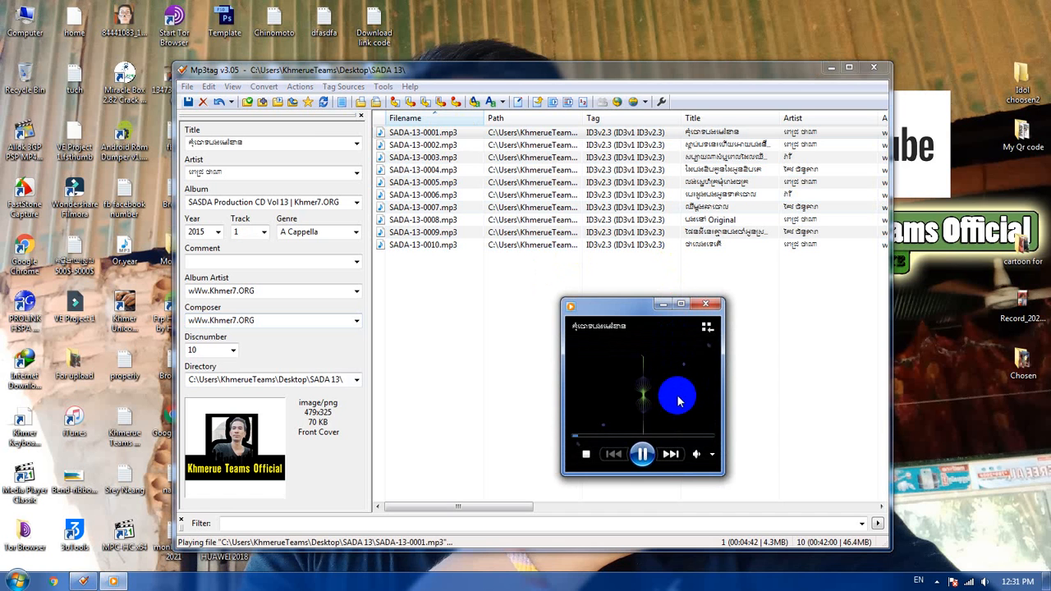
{"action": "left_click", "coordinate": [641, 451]}
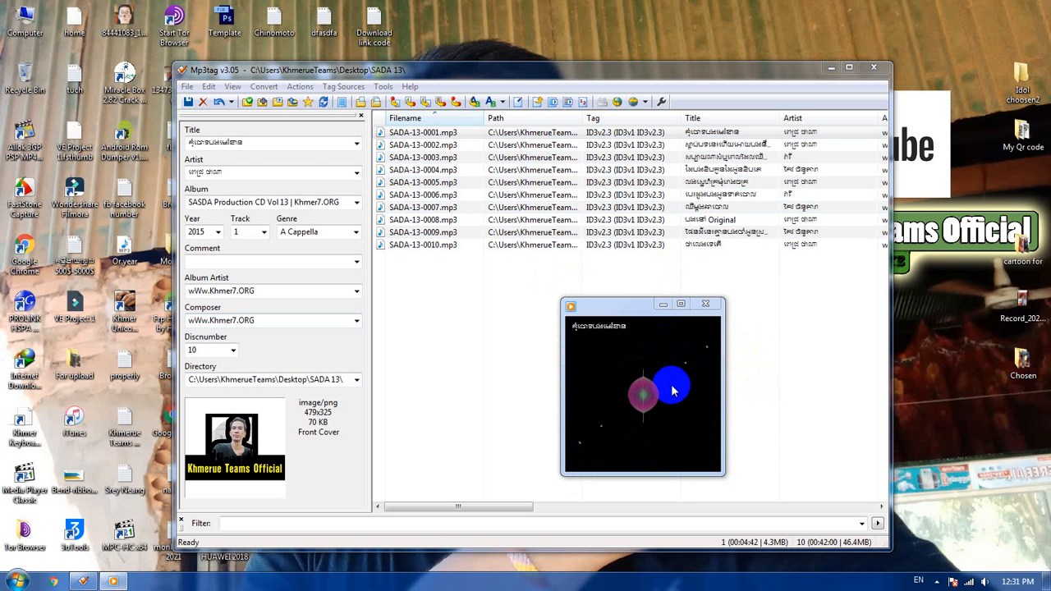
{"action": "left_click", "coordinate": [518, 301]}
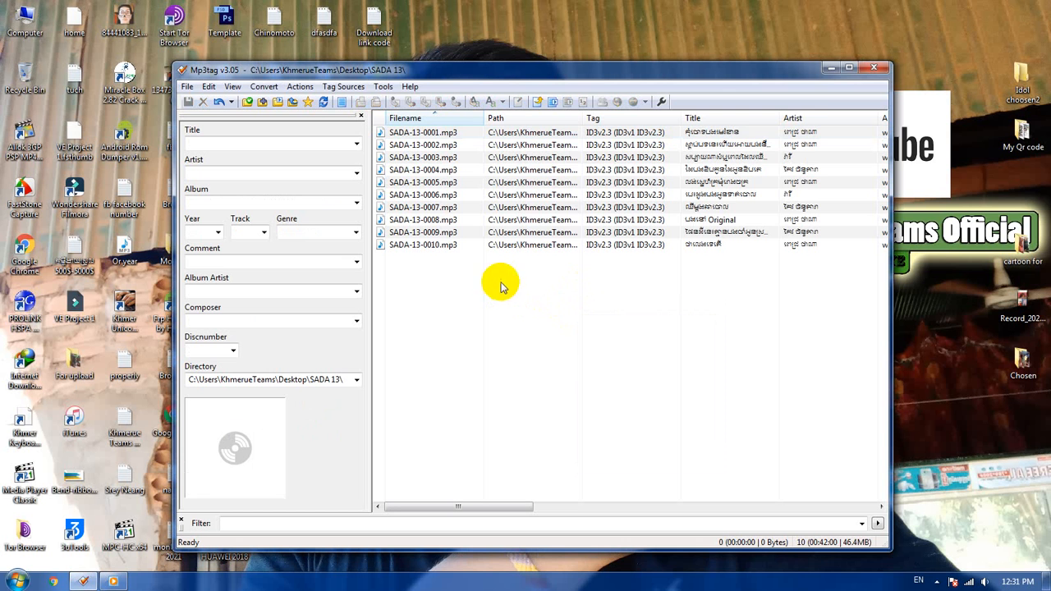
{"action": "left_click_drag", "start_coordinate": [504, 323], "coordinate": [450, 142]}
{"action": "right_click", "coordinate": [453, 133]}
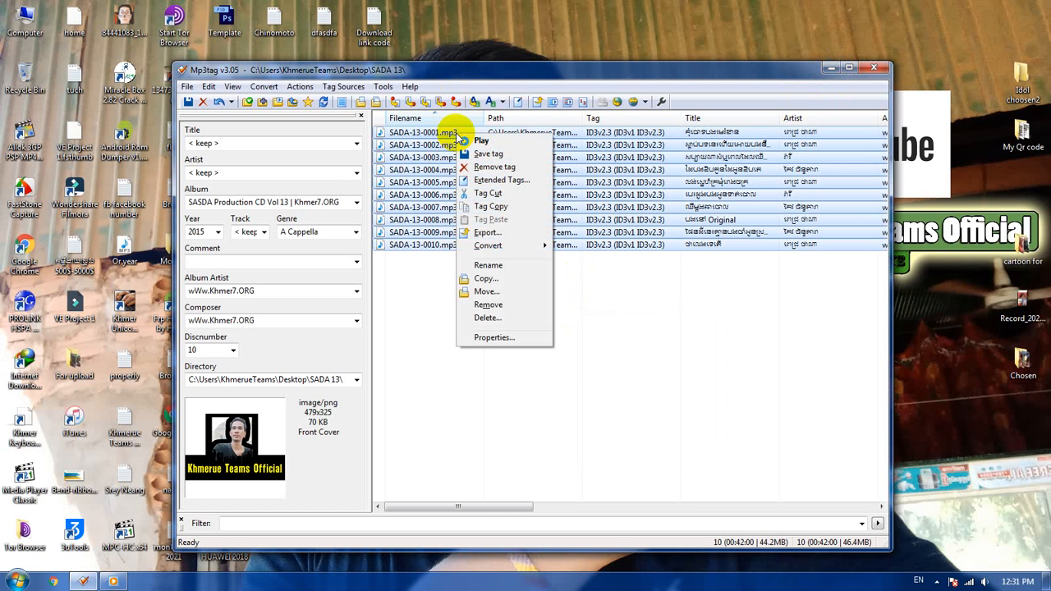
{"action": "left_click", "coordinate": [731, 294]}
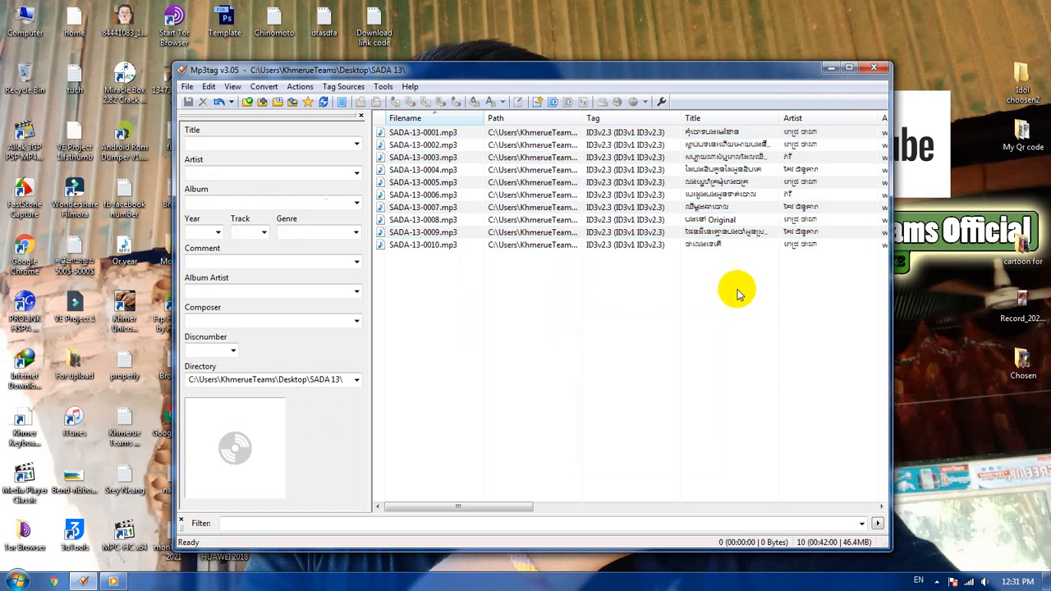
Step: Minimize the tag editor, set the media player's visualization to Album art, and reposition the player window on the desktop
{"action": "left_click", "coordinate": [830, 66]}
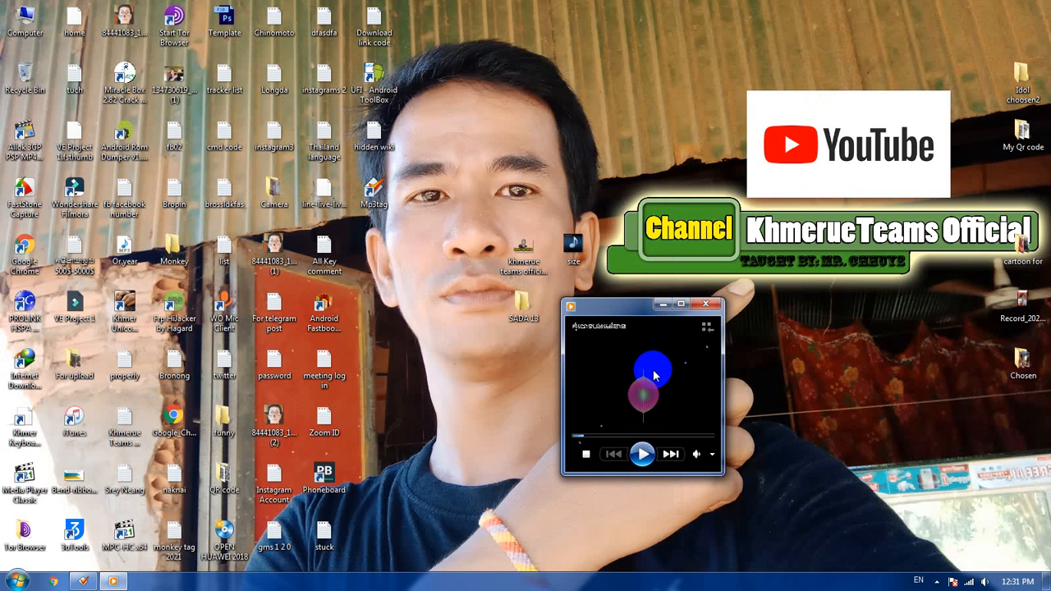
{"action": "right_click", "coordinate": [654, 373]}
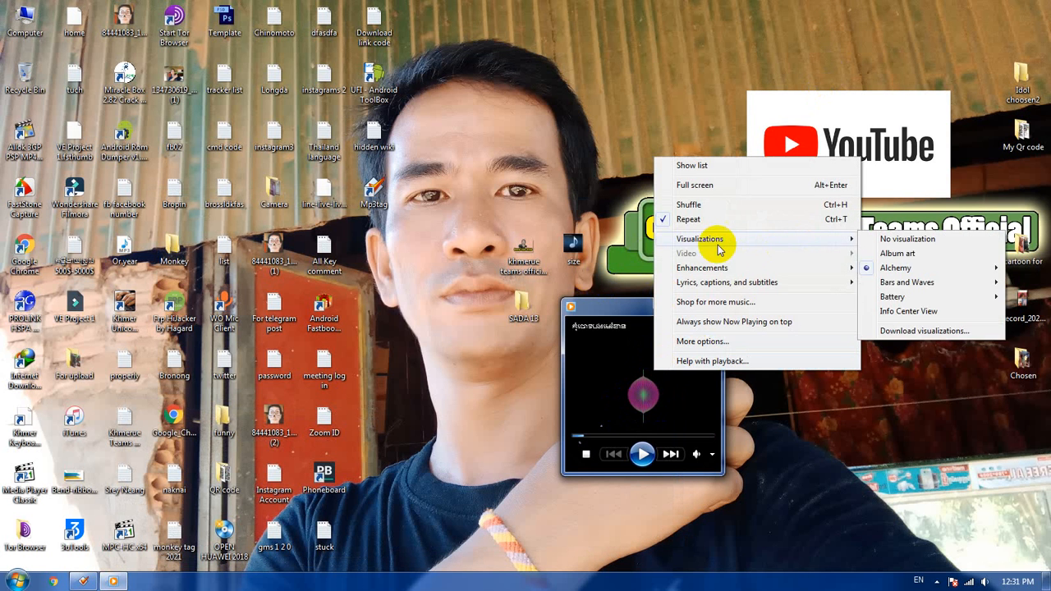
{"action": "mouse_move", "coordinate": [740, 246]}
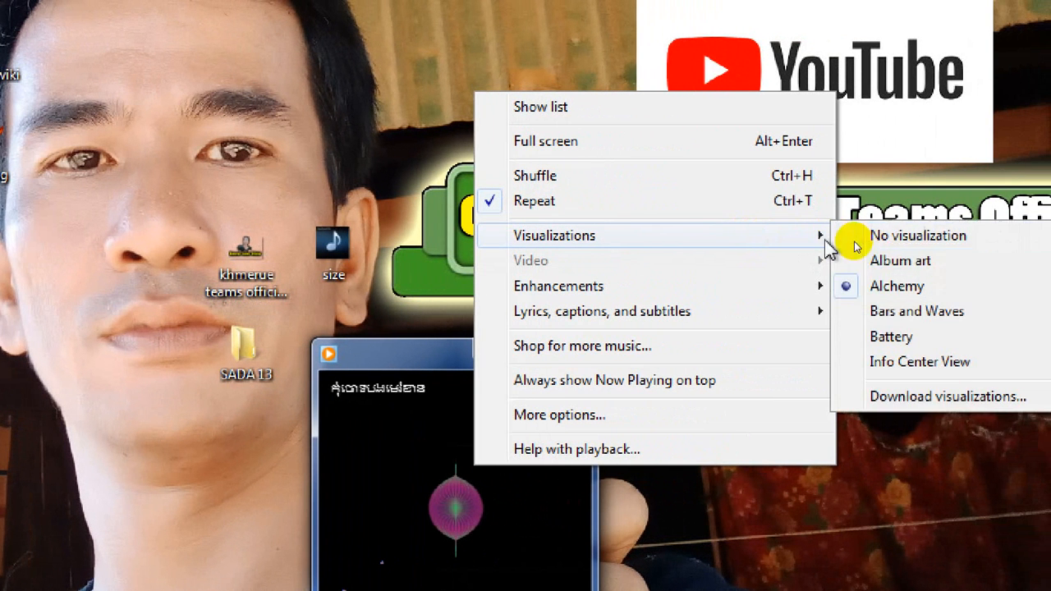
{"action": "left_click", "coordinate": [879, 259]}
{"action": "left_click_drag", "start_coordinate": [362, 356], "coordinate": [439, 207]}
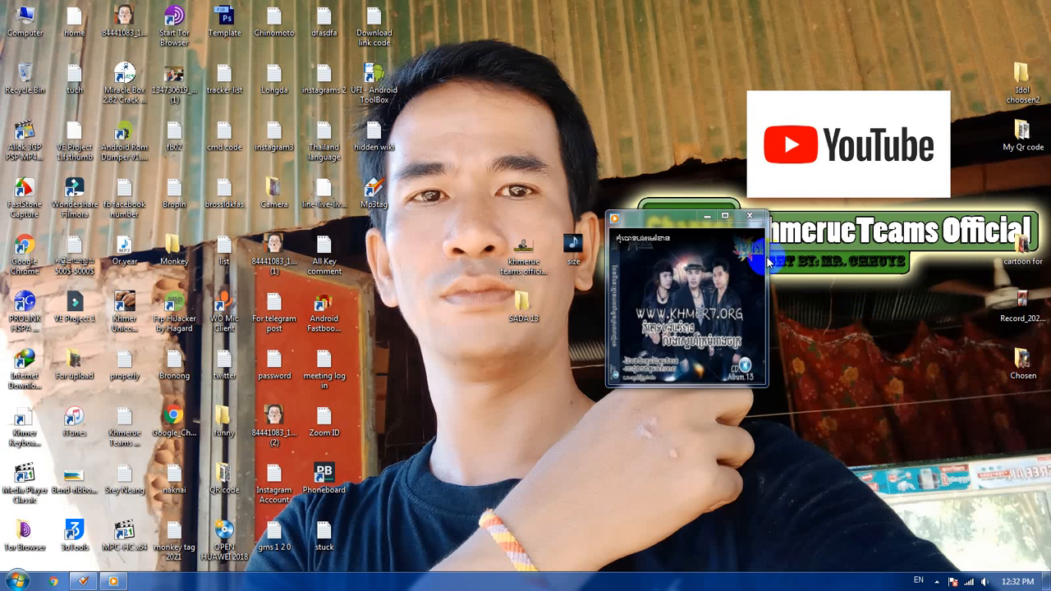
Step: Close the media player and refresh the desktop
{"action": "left_click", "coordinate": [749, 216]}
{"action": "right_click", "coordinate": [733, 274]}
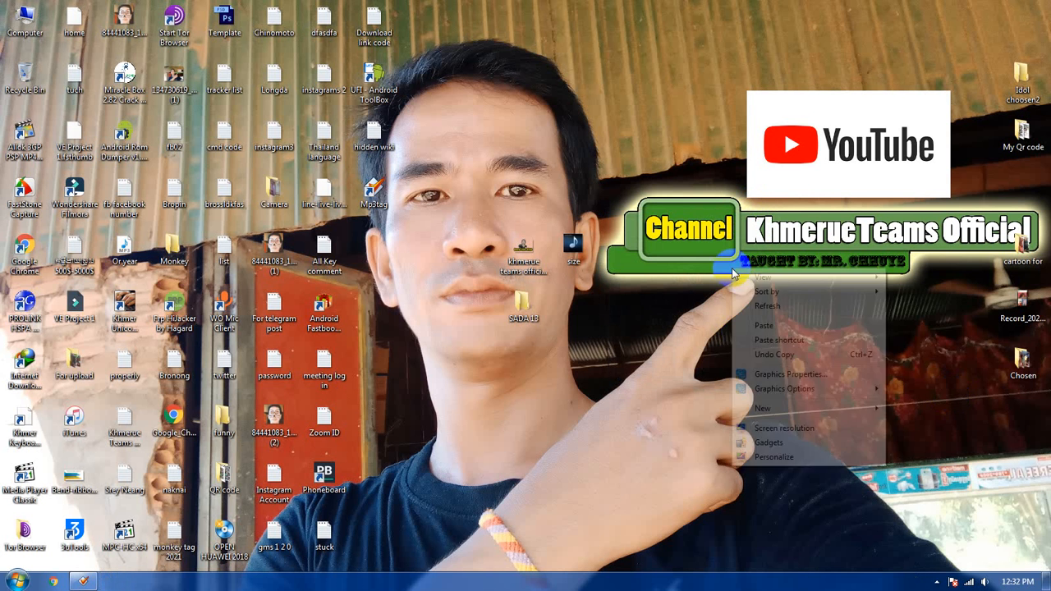
{"action": "left_click", "coordinate": [758, 302]}
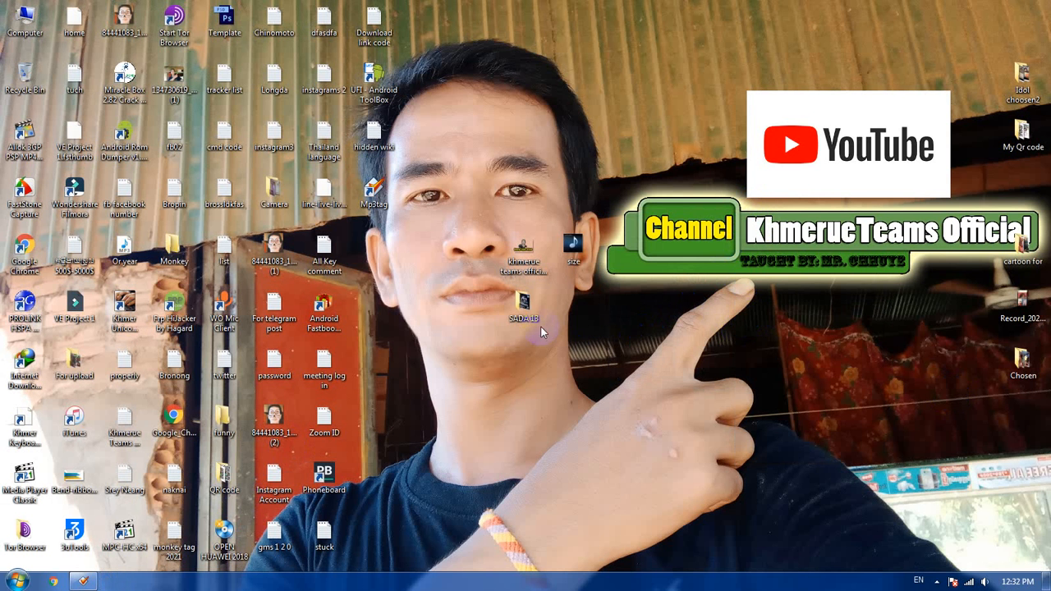
Step: Open the SADA 13 folder on the desktop and play SADA-13-0001 to view its album art
{"action": "double_click", "coordinate": [523, 305]}
{"action": "left_click", "coordinate": [196, 89]}
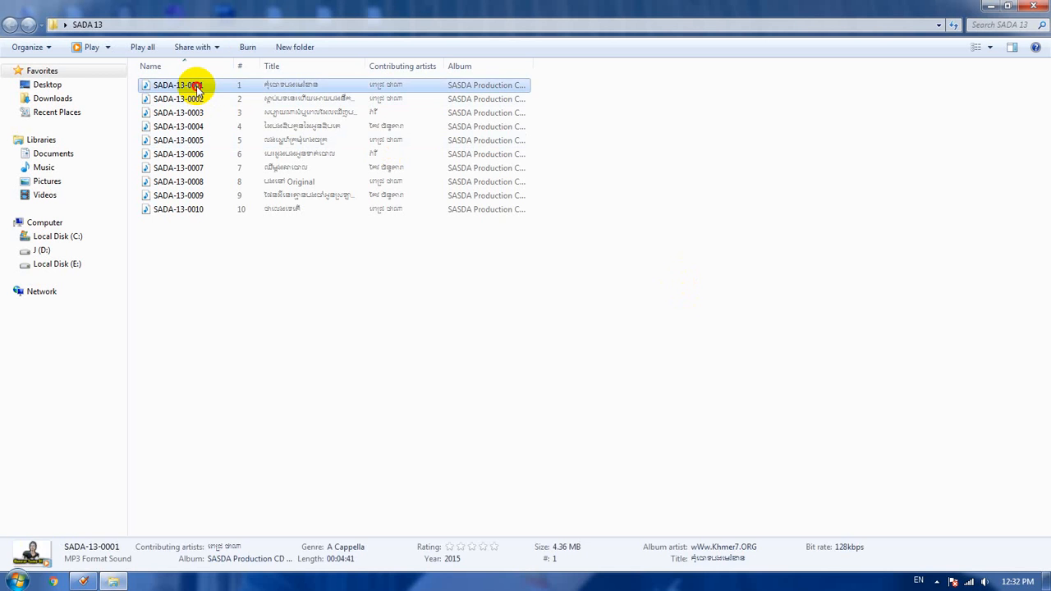
{"action": "double_click", "coordinate": [197, 89]}
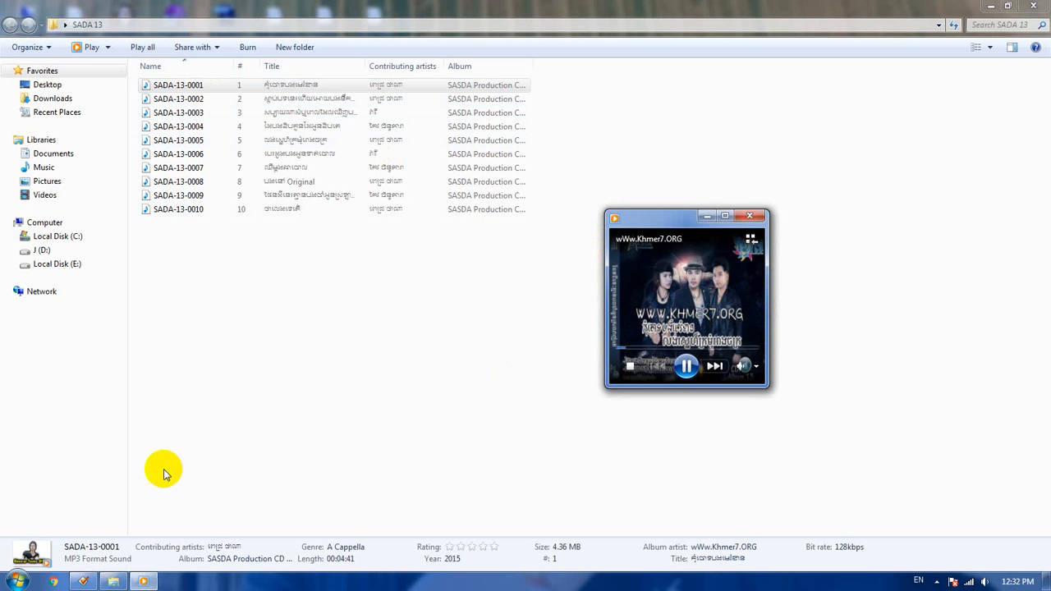
Step: Switch to Mp3tag, play SADA-13-0001.mp3 and SADA-13-0002.mp3 to compare their album art, and close the player
{"action": "left_click", "coordinate": [83, 582]}
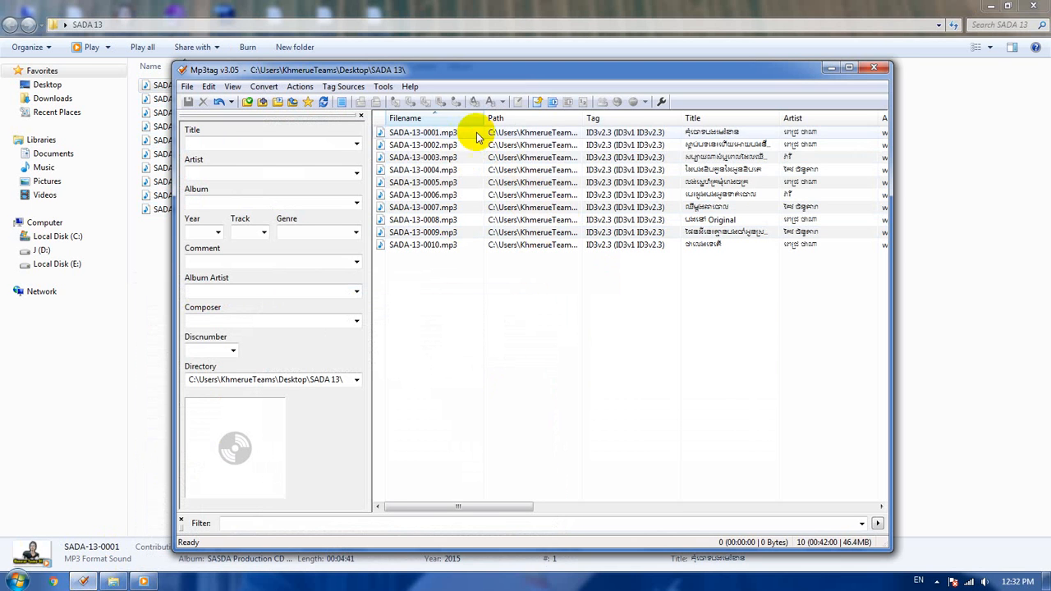
{"action": "double_click", "coordinate": [534, 134]}
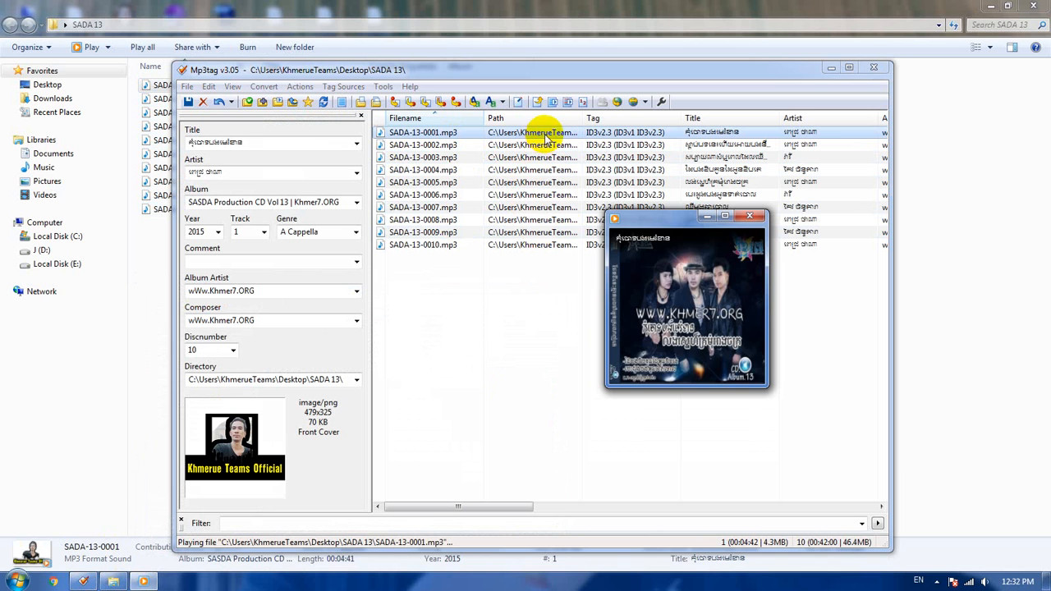
{"action": "double_click", "coordinate": [421, 145]}
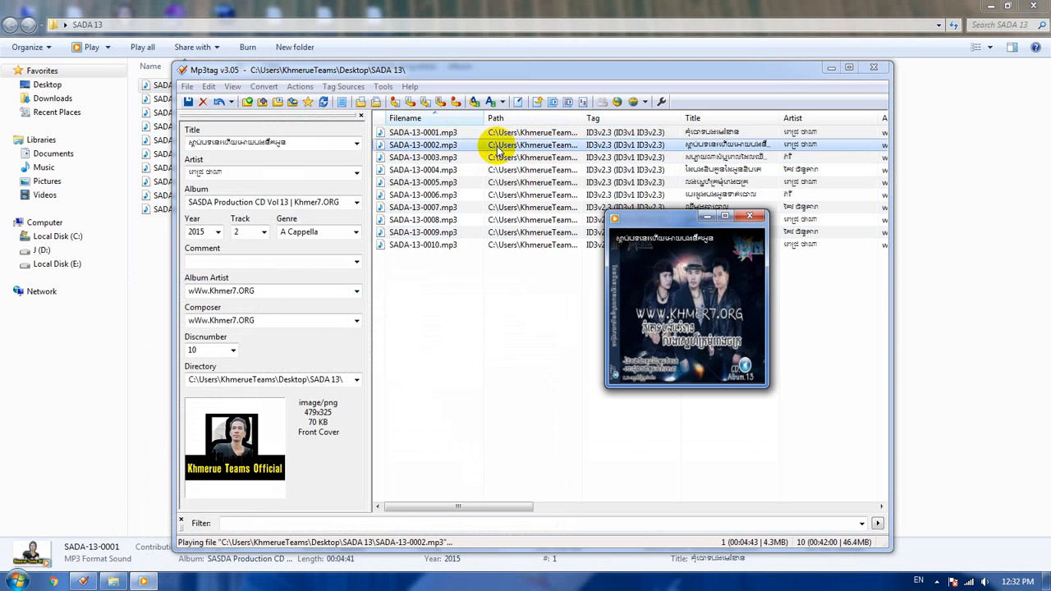
{"action": "left_click", "coordinate": [564, 291]}
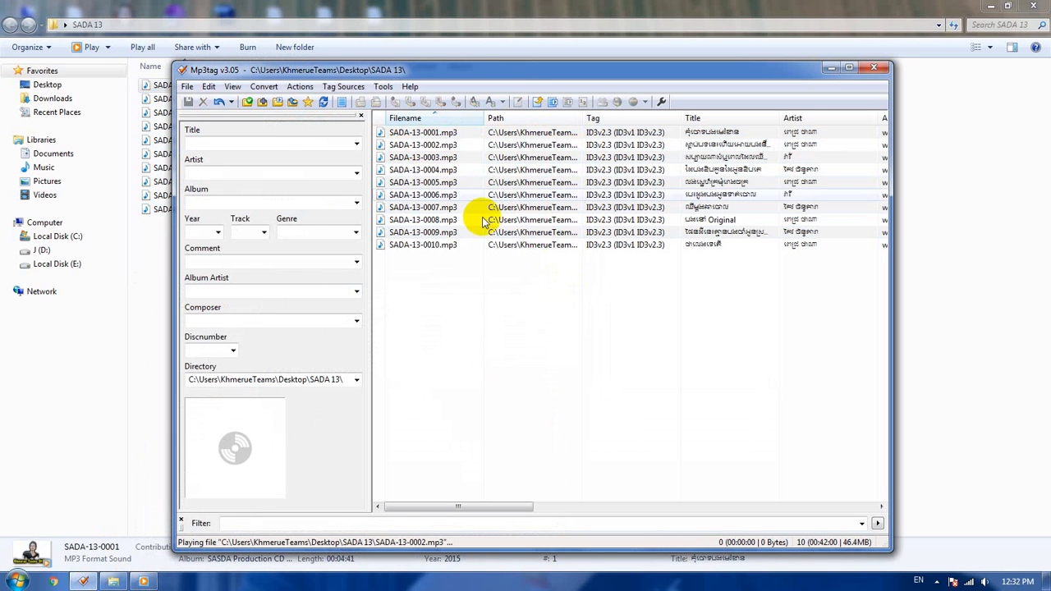
{"action": "double_click", "coordinate": [447, 147]}
{"action": "mouse_move", "coordinate": [706, 314]}
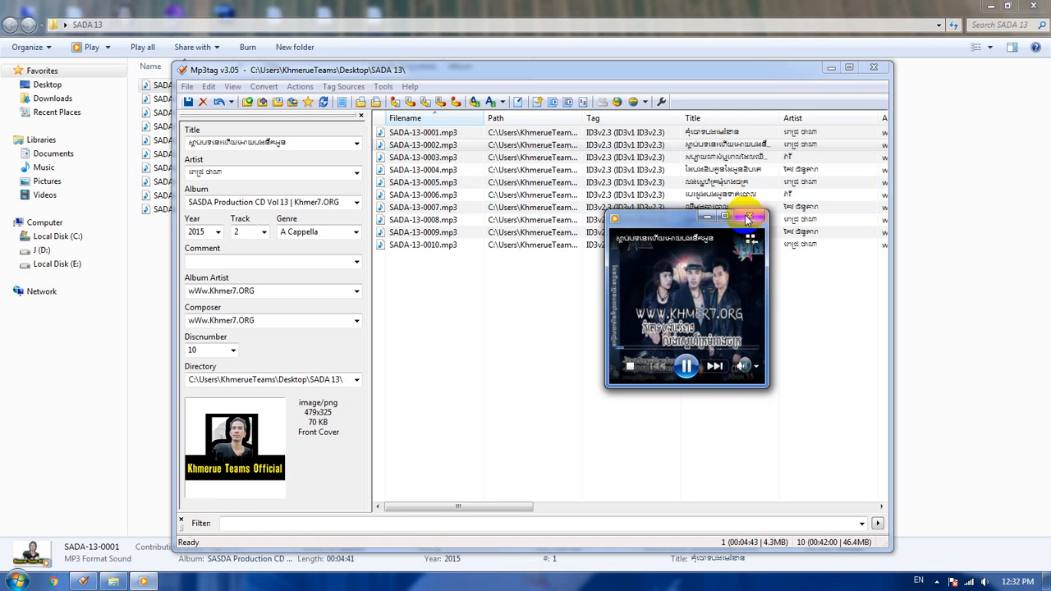
{"action": "left_click", "coordinate": [749, 216]}
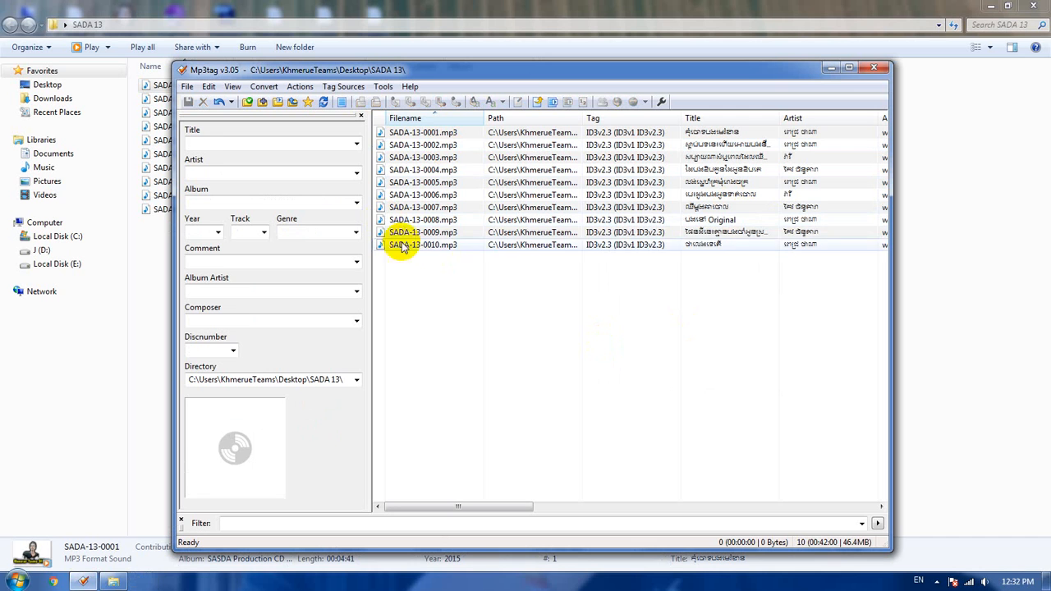
Step: Check the embedded cover of each song in reverse order from SADA-13-0010.mp3 to SADA-13-0001.mp3, and clear the selection
{"action": "left_click", "coordinate": [427, 245]}
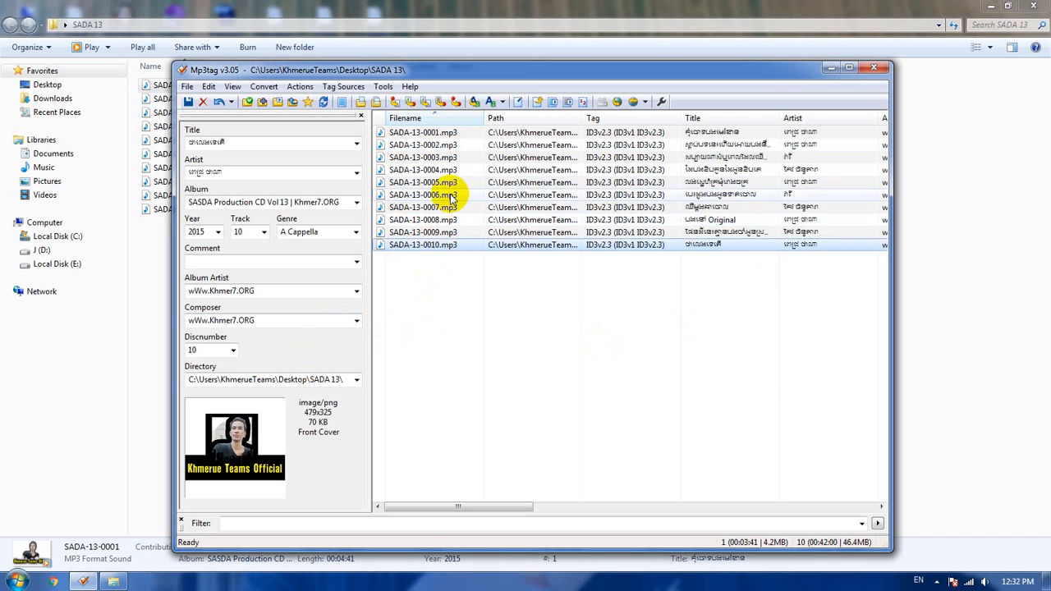
{"action": "left_click", "coordinate": [435, 233]}
{"action": "left_click", "coordinate": [443, 221]}
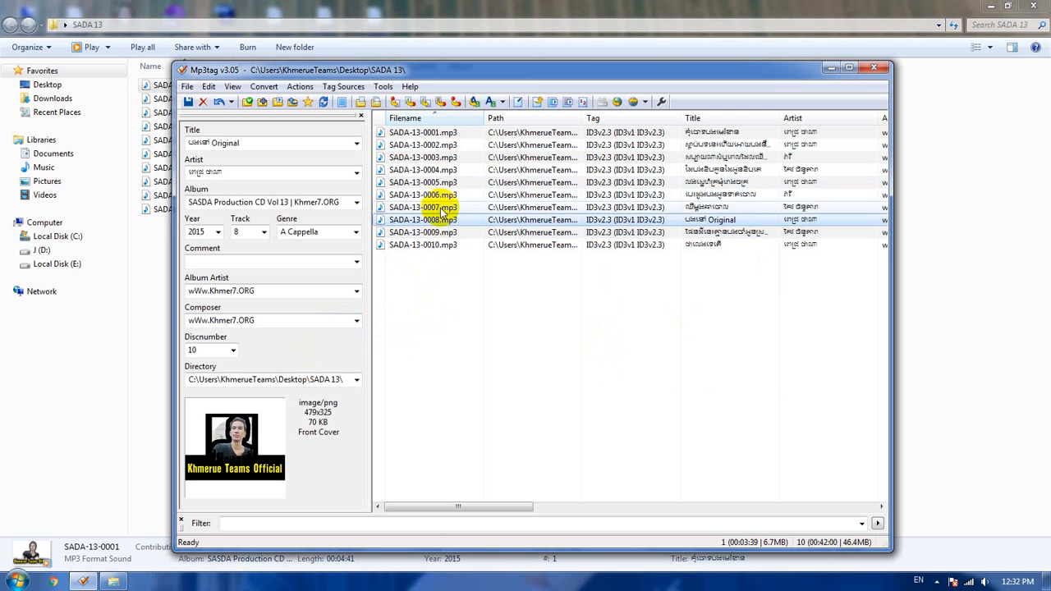
{"action": "left_click", "coordinate": [443, 208]}
{"action": "left_click", "coordinate": [443, 196]}
{"action": "left_click", "coordinate": [443, 182]}
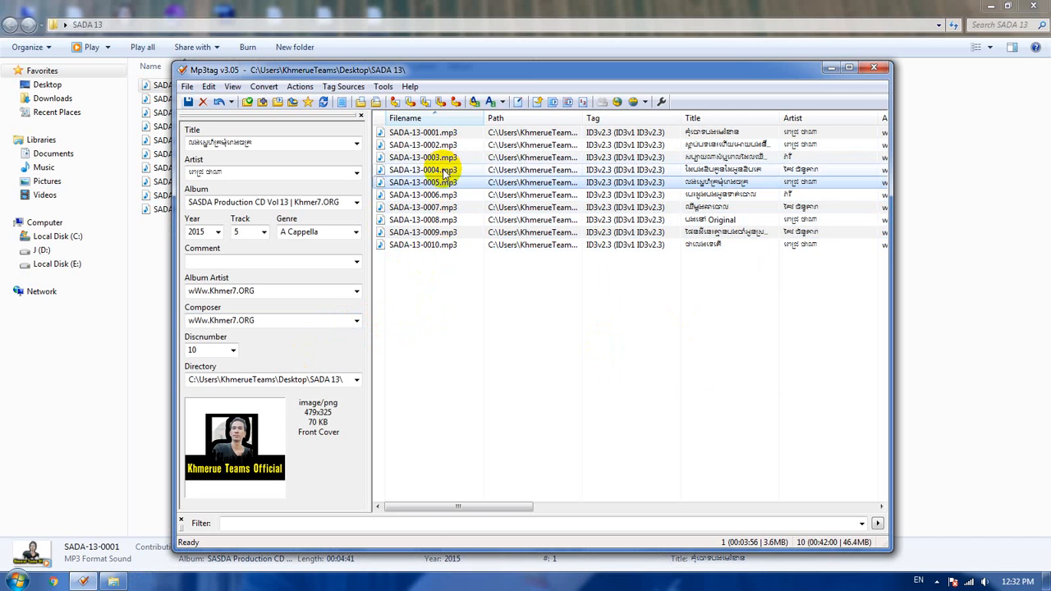
{"action": "left_click", "coordinate": [444, 169]}
{"action": "left_click", "coordinate": [445, 157]}
{"action": "left_click", "coordinate": [450, 145]}
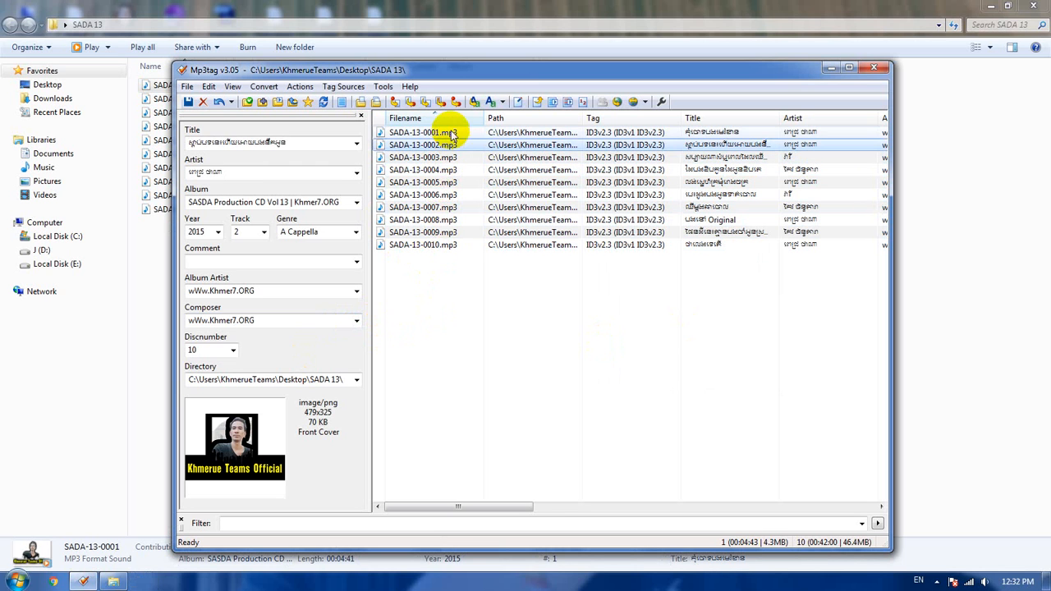
{"action": "left_click", "coordinate": [446, 133]}
{"action": "left_click", "coordinate": [604, 265]}
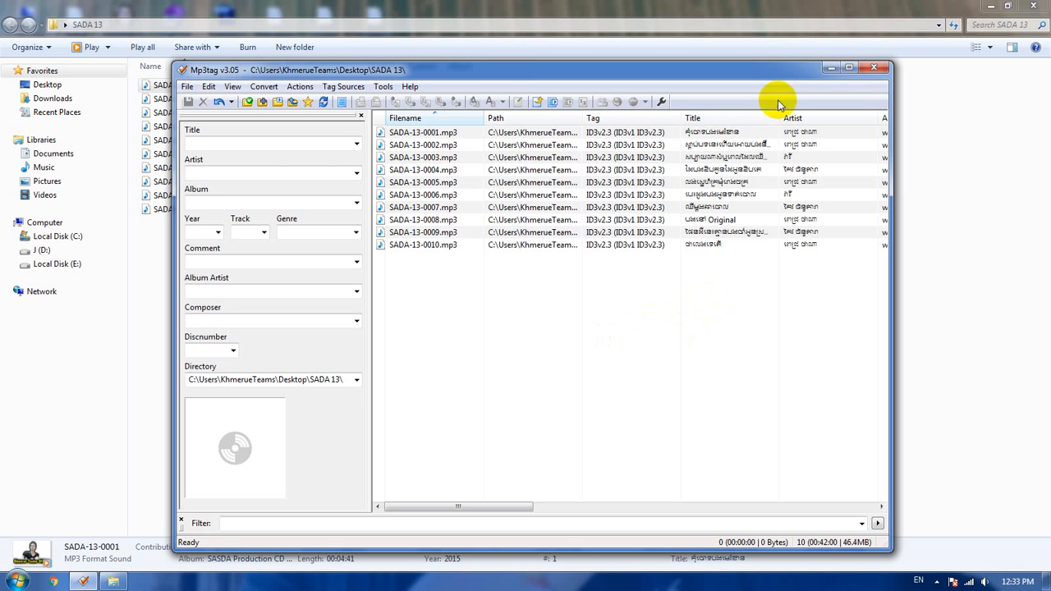
Step: Check the embedded cover of each song again from SADA-13-0001.mp3 to SADA-13-0010.mp3, leaving the file names unedited
{"action": "left_click", "coordinate": [434, 133]}
{"action": "left_click", "coordinate": [437, 146]}
{"action": "left_click", "coordinate": [435, 157]}
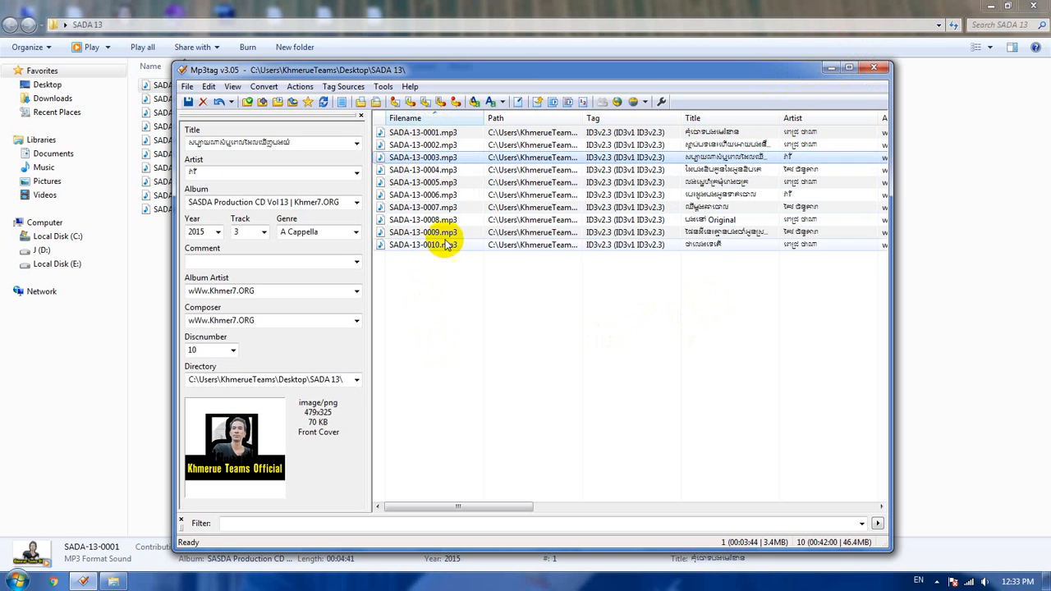
{"action": "left_click", "coordinate": [437, 170]}
{"action": "left_click", "coordinate": [440, 183]}
{"action": "left_click", "coordinate": [443, 196]}
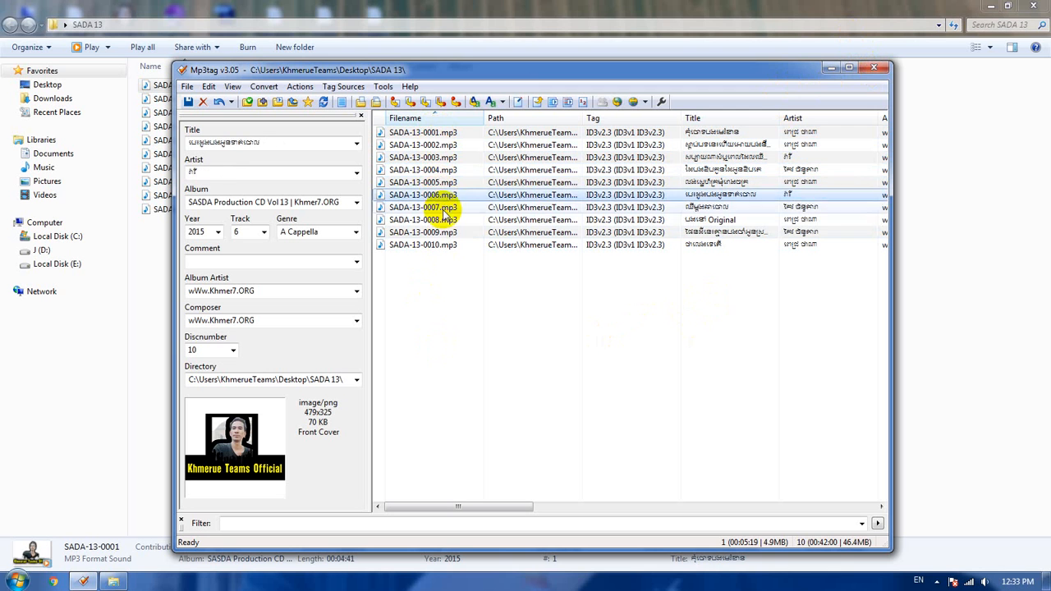
{"action": "left_click", "coordinate": [446, 208]}
{"action": "left_click", "coordinate": [450, 220]}
{"action": "left_click", "coordinate": [440, 232]}
{"action": "left_click", "coordinate": [437, 244]}
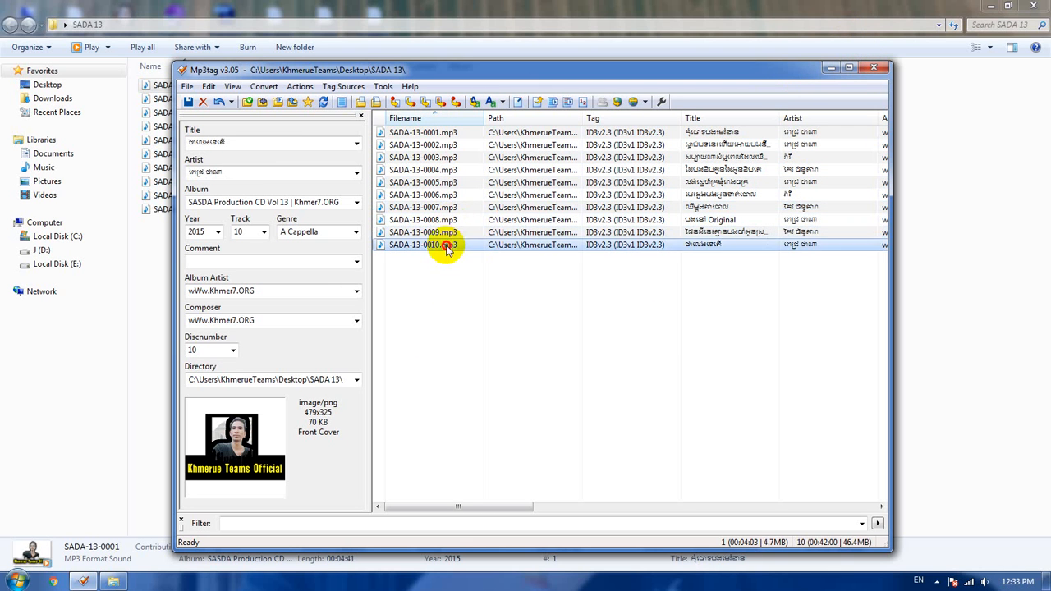
{"action": "left_click", "coordinate": [437, 246]}
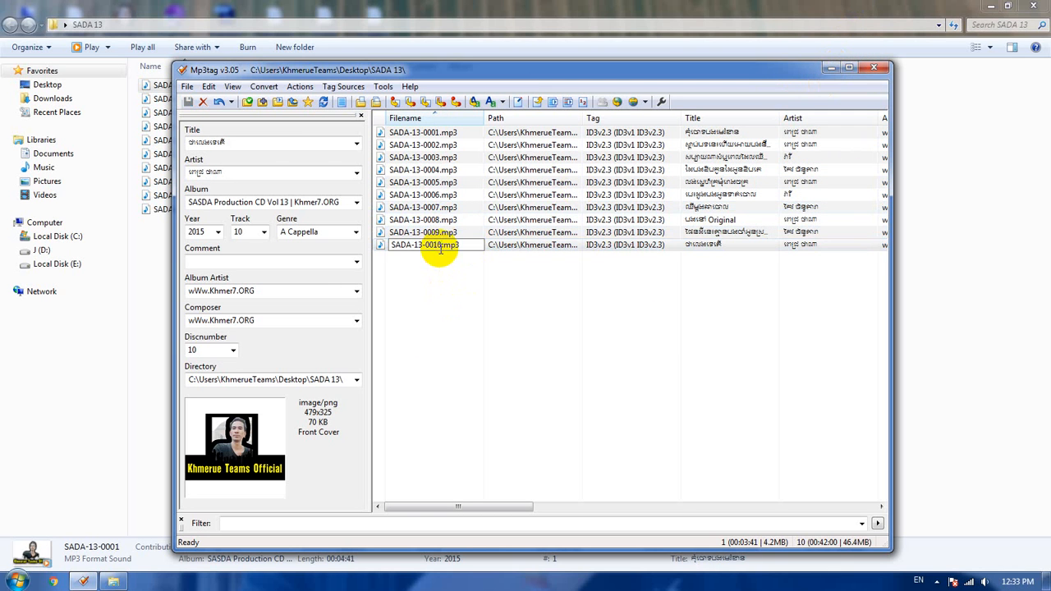
{"action": "left_click", "coordinate": [452, 278]}
Step: Play SADA-13-0010.mp3 from the song list and examine the album art in the player
{"action": "left_click", "coordinate": [405, 252]}
{"action": "double_click", "coordinate": [404, 252]}
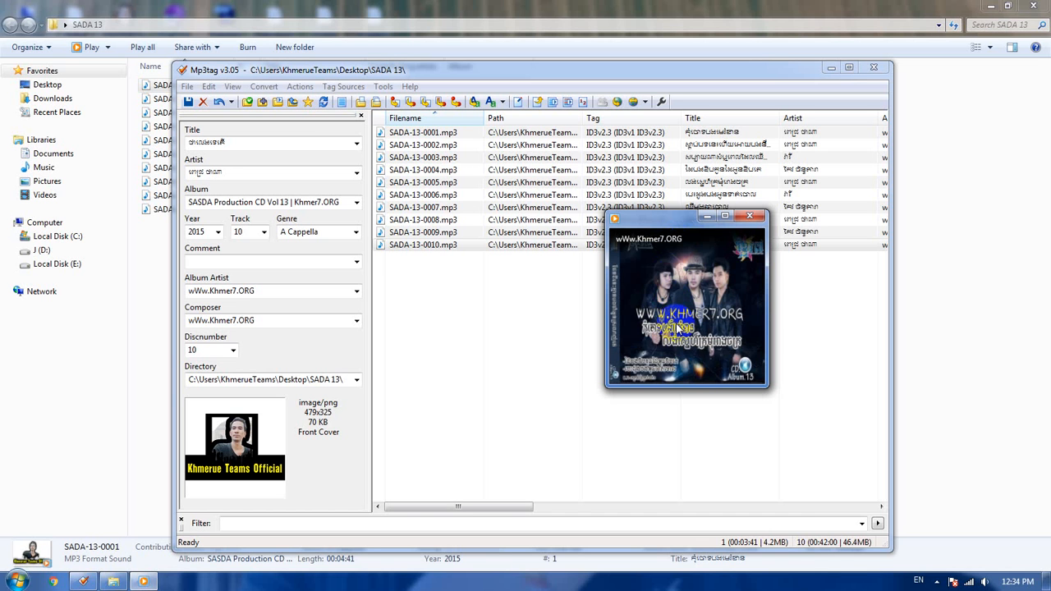
{"action": "mouse_move", "coordinate": [711, 325]}
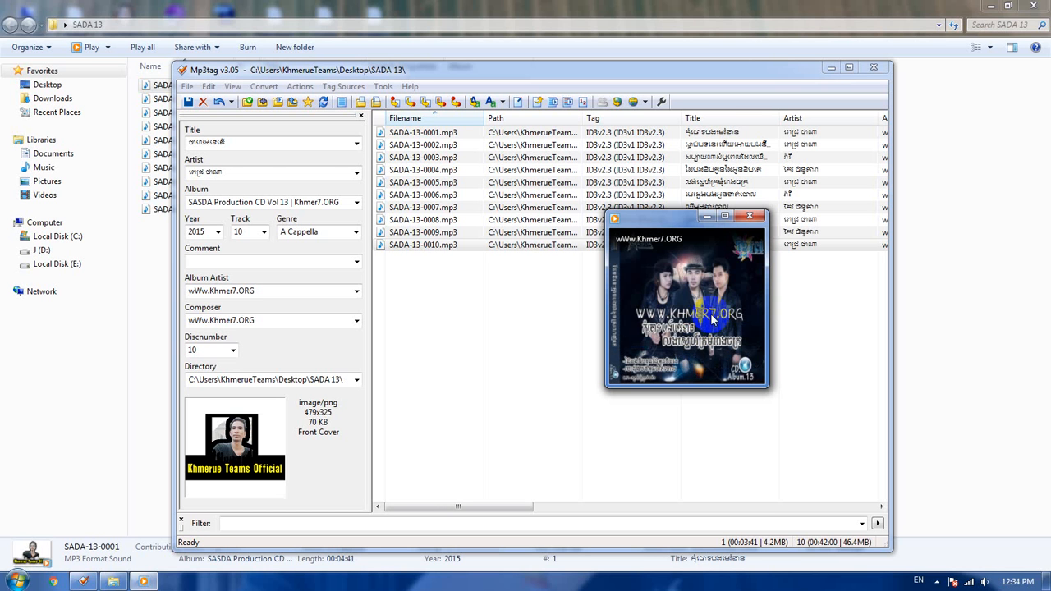
Step: Close the media player, Mp3tag and the SADA 13 folder window
{"action": "left_click", "coordinate": [750, 217]}
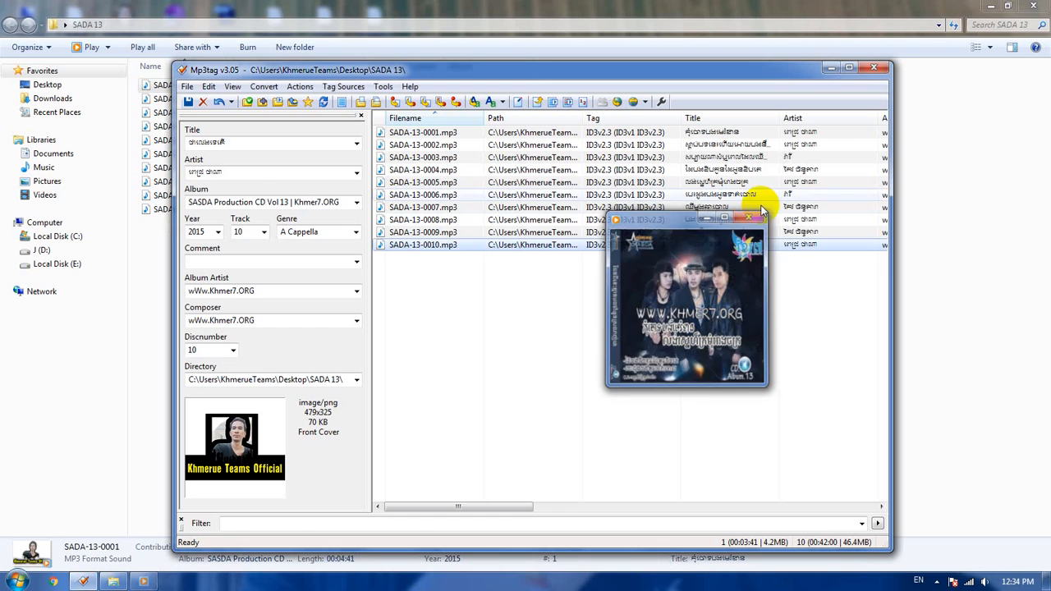
{"action": "left_click", "coordinate": [875, 69]}
{"action": "left_click", "coordinate": [1032, 6]}
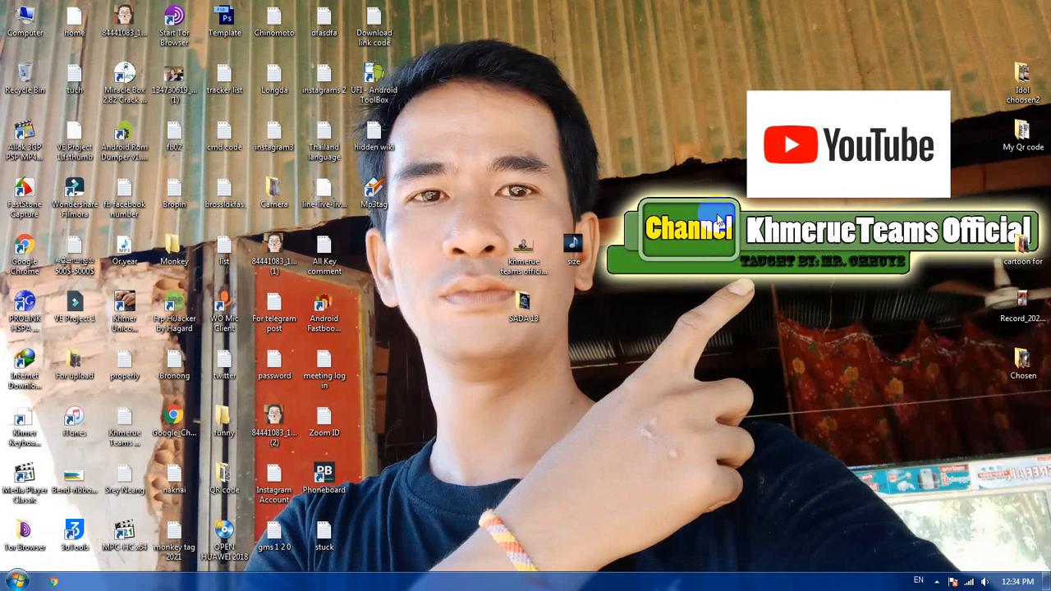
Step: Browse to the BD 8 folder under MP3 on Local Disk (E:) and play BD-8-0010
{"action": "double_click", "coordinate": [28, 25]}
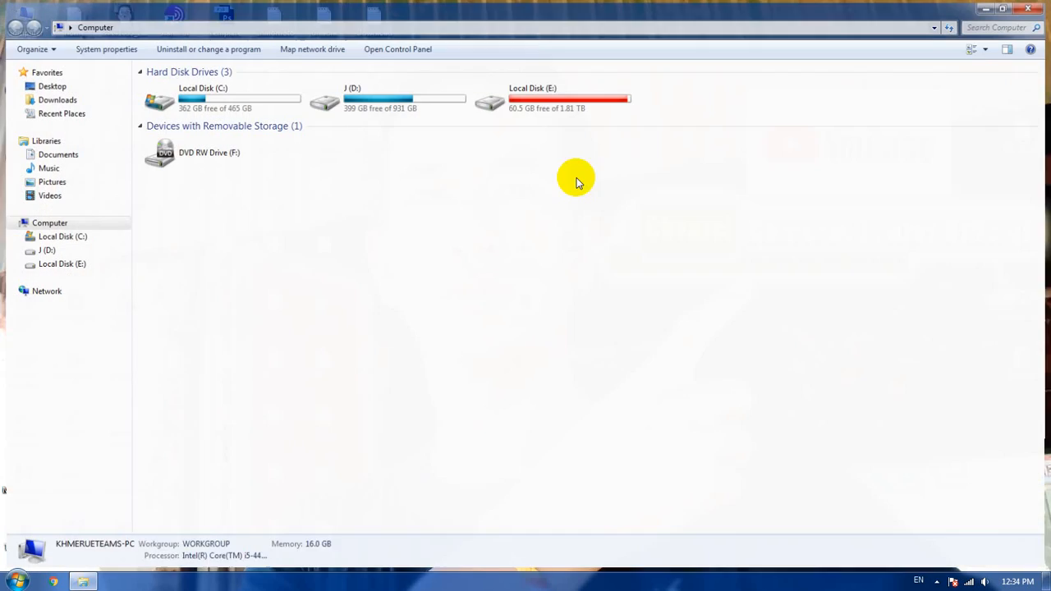
{"action": "left_click", "coordinate": [550, 94]}
{"action": "double_click", "coordinate": [550, 95]}
{"action": "double_click", "coordinate": [193, 140]}
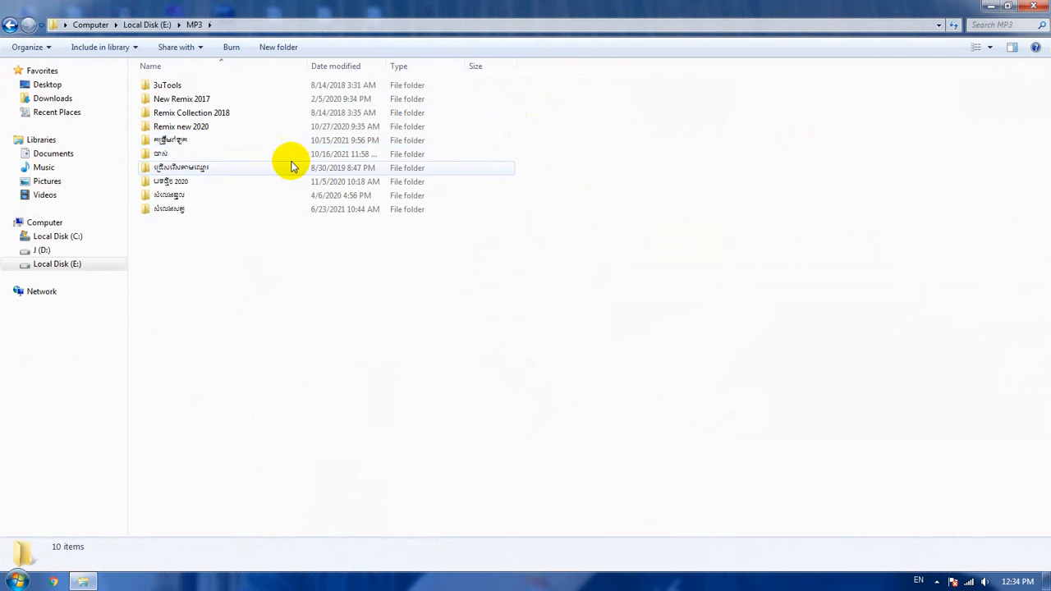
{"action": "left_click", "coordinate": [217, 157]}
{"action": "double_click", "coordinate": [218, 158]}
{"action": "left_click", "coordinate": [206, 175]}
{"action": "double_click", "coordinate": [206, 175]}
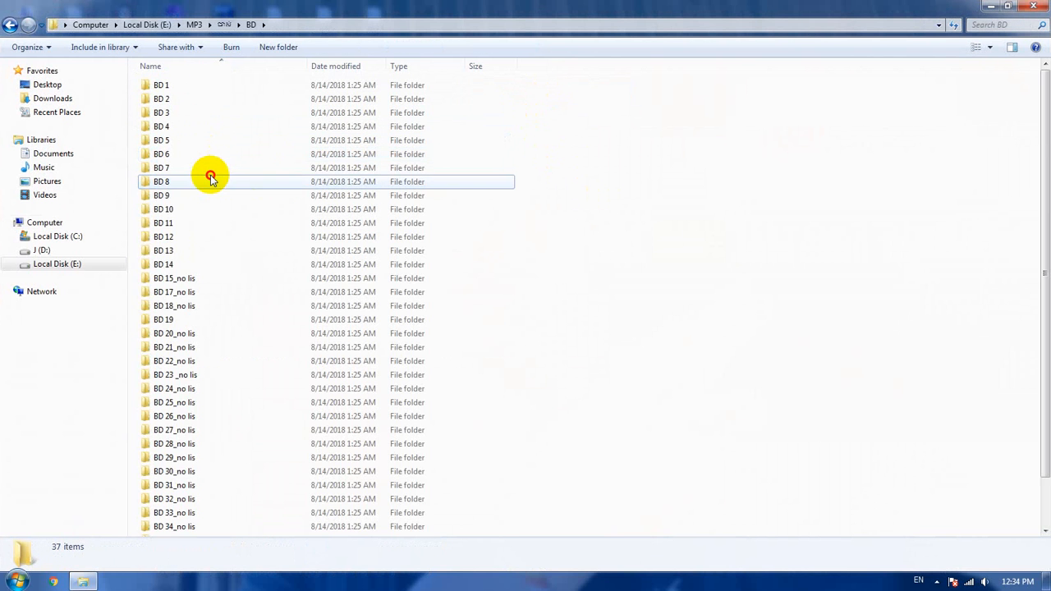
{"action": "double_click", "coordinate": [208, 177]}
{"action": "double_click", "coordinate": [173, 210]}
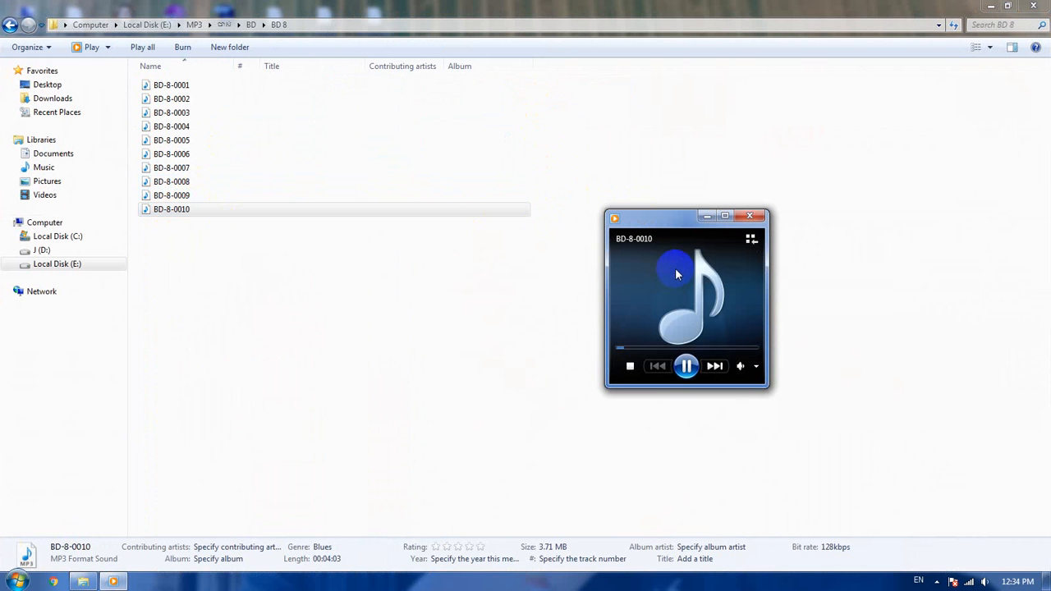
Step: Examine the player's visualization options without changing them, and close the player and the BD 8 folder window
{"action": "right_click", "coordinate": [692, 324]}
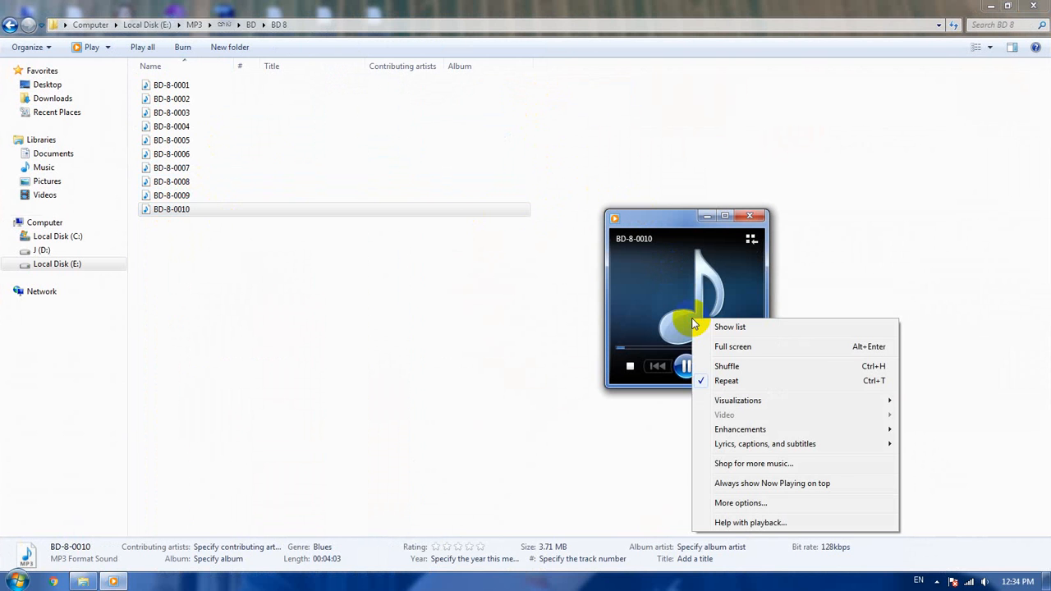
{"action": "mouse_move", "coordinate": [807, 399]}
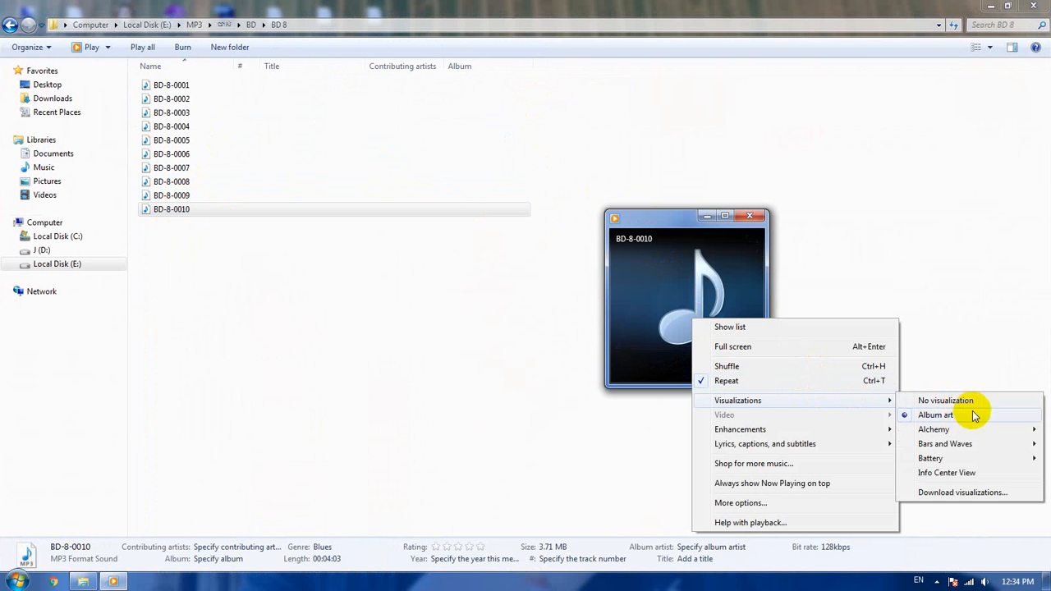
{"action": "mouse_move", "coordinate": [978, 429]}
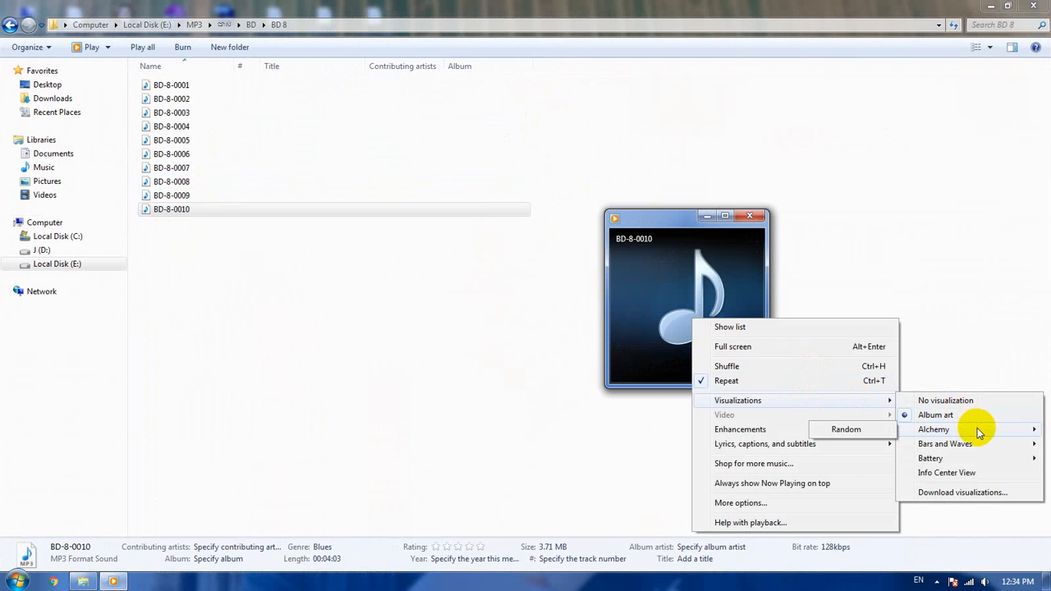
{"action": "left_click", "coordinate": [679, 287]}
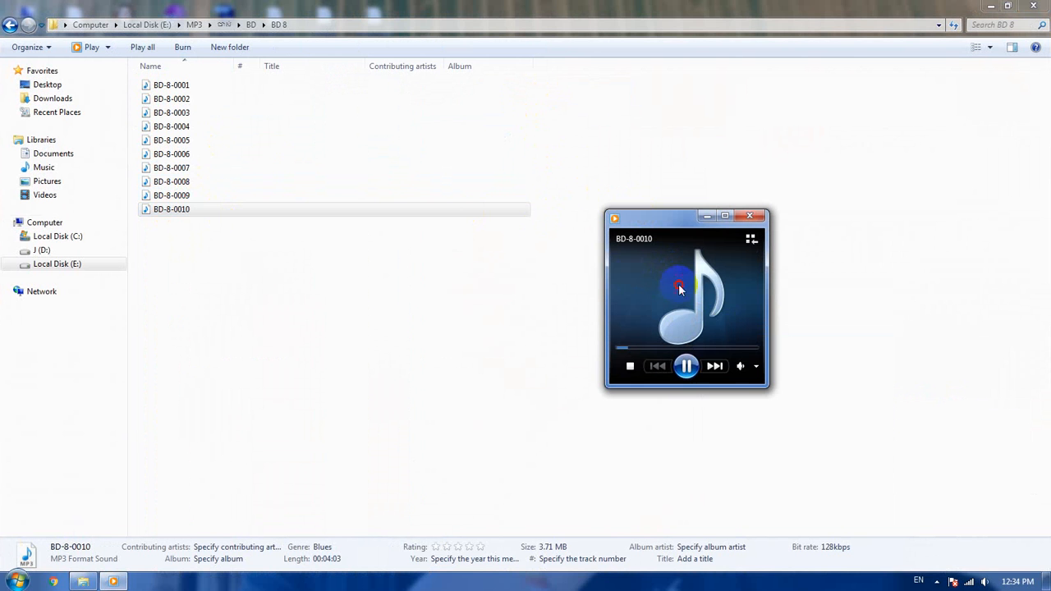
{"action": "left_click", "coordinate": [752, 216]}
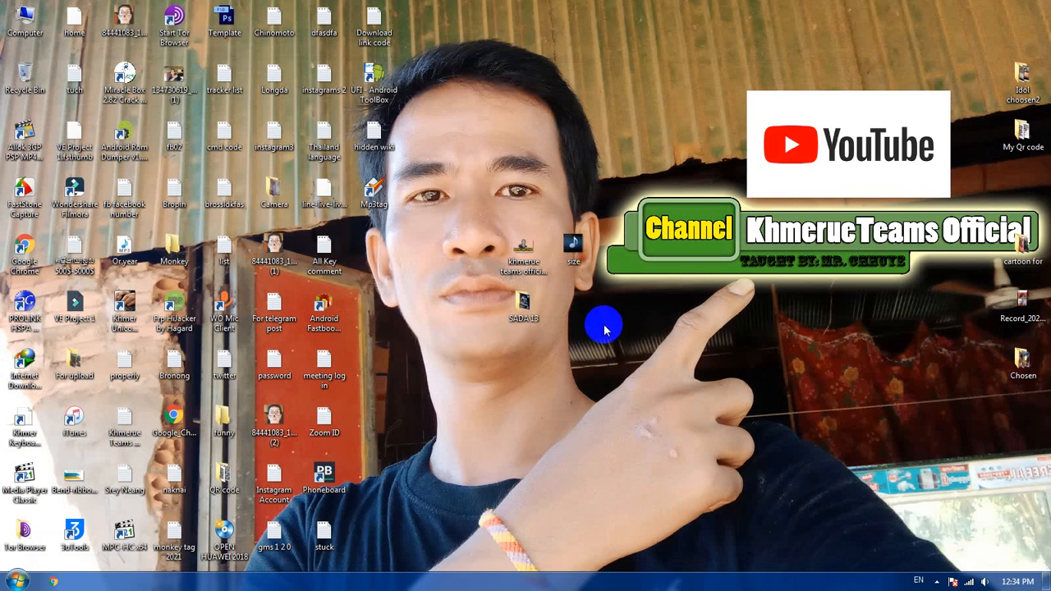
Step: Reopen the SADA 13 folder, play SADA-13-0001 to recheck its album art, and close the player
{"action": "double_click", "coordinate": [523, 304]}
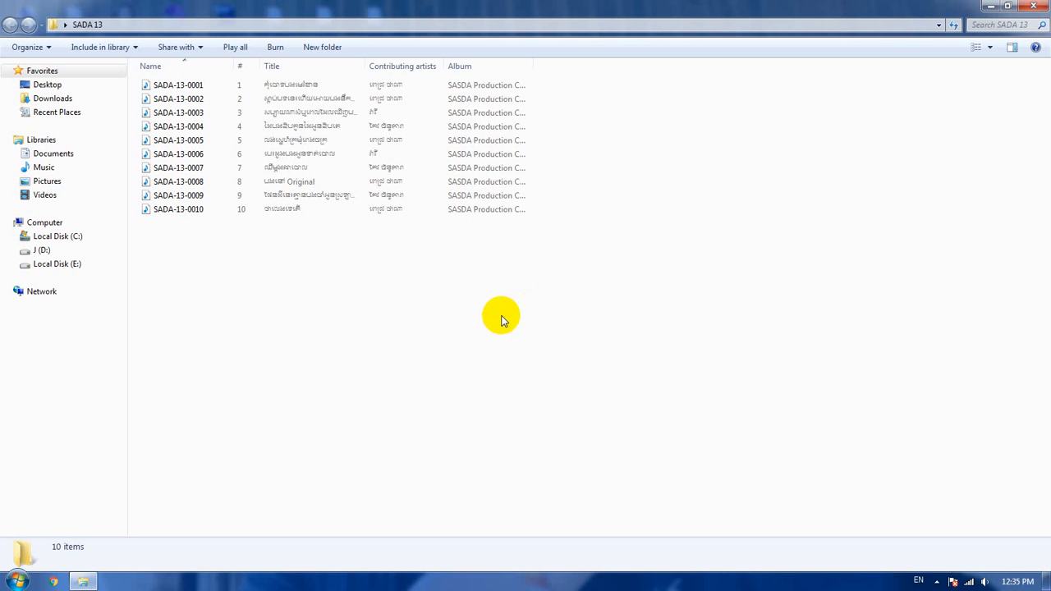
{"action": "double_click", "coordinate": [182, 85]}
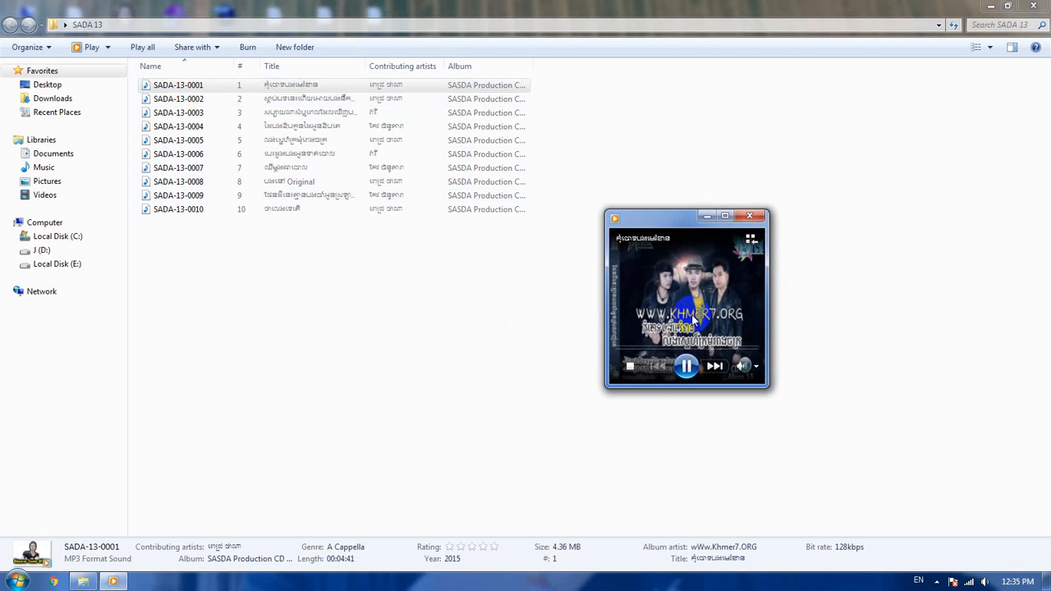
{"action": "left_click", "coordinate": [750, 216]}
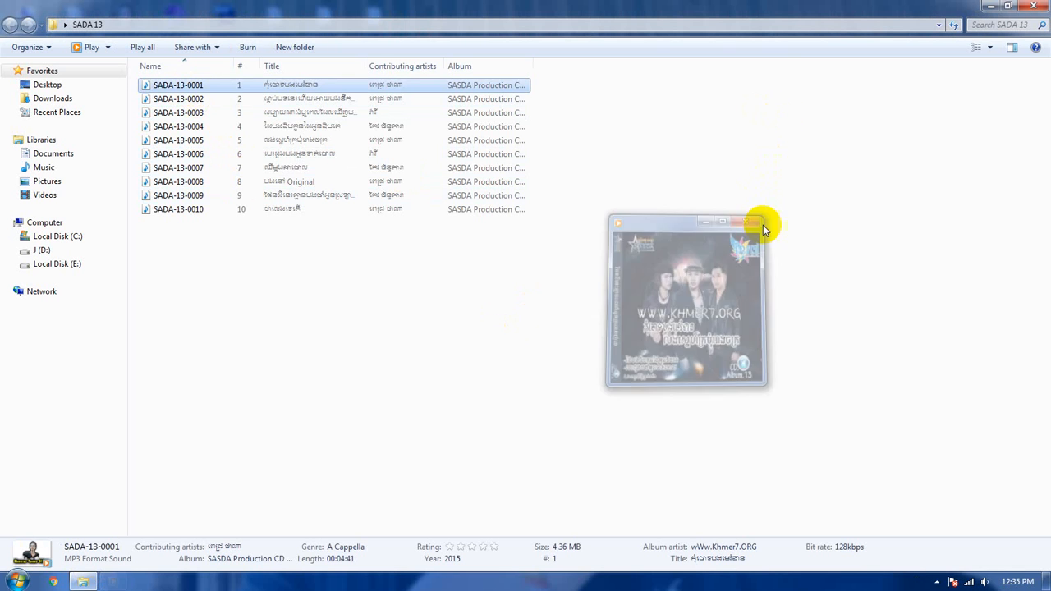
{"action": "left_click", "coordinate": [783, 257]}
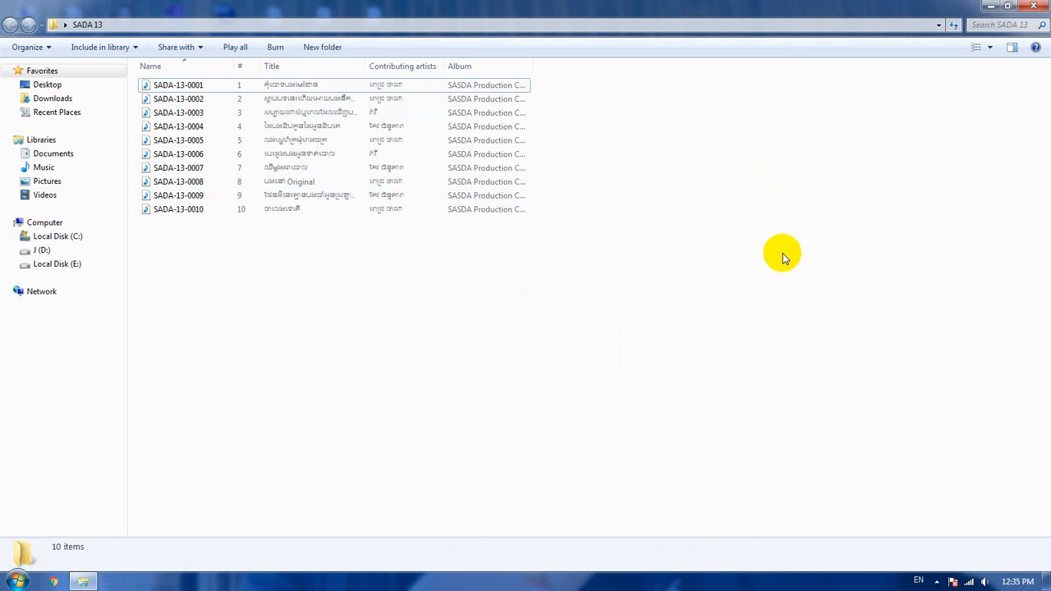